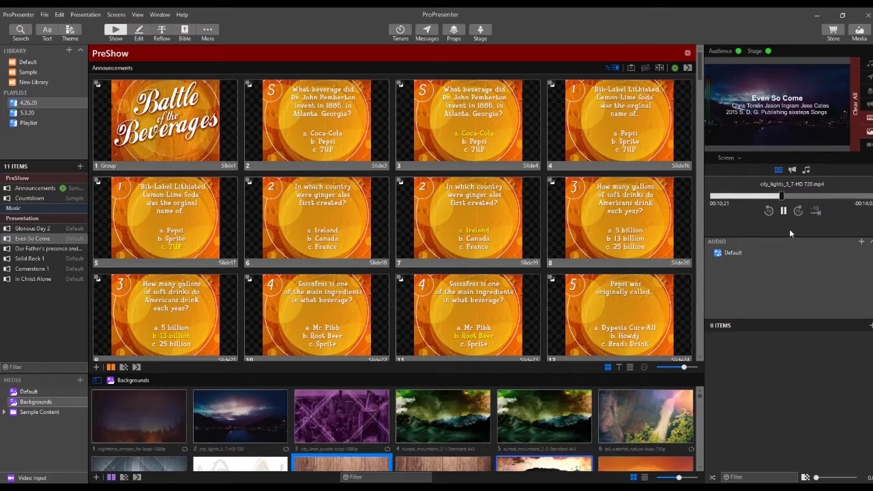
Preview the Livestream Lyrics output and switch the preview back to the Screen output
click(734, 158)
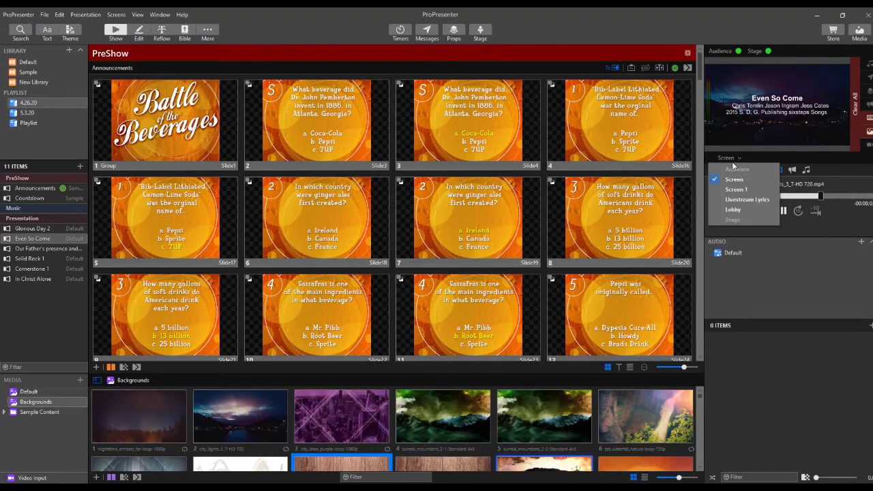
click(733, 195)
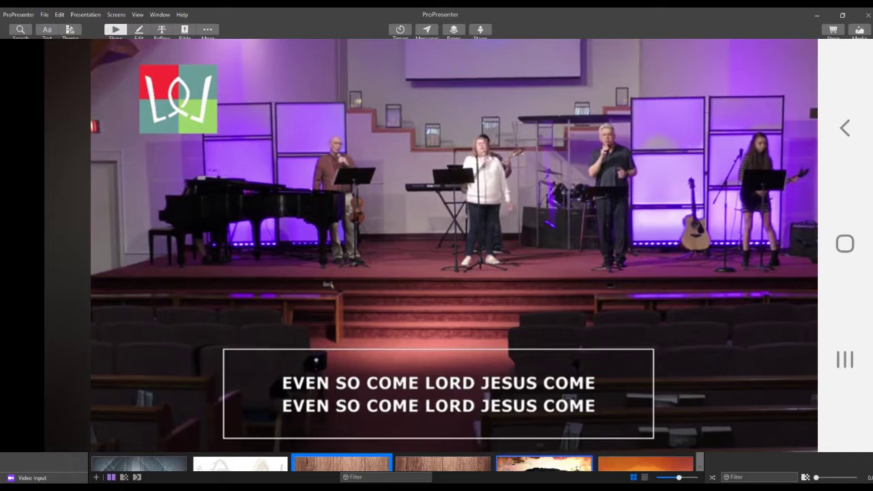
key(Escape)
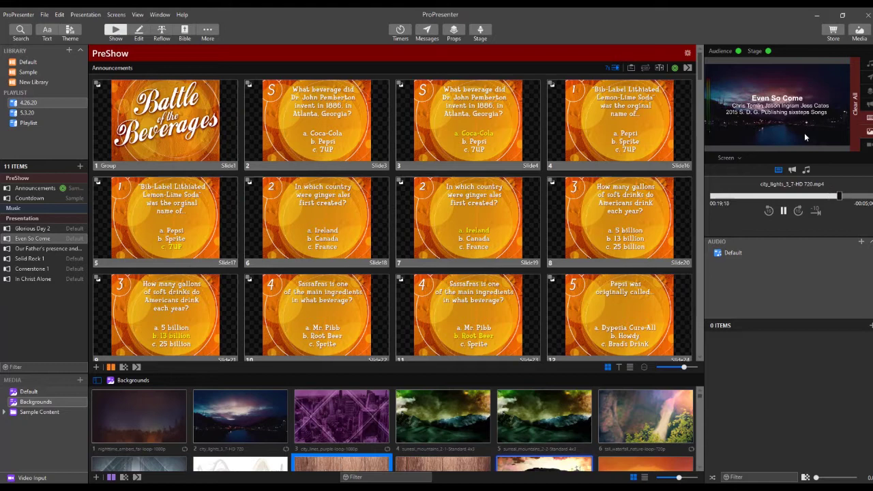
click(727, 157)
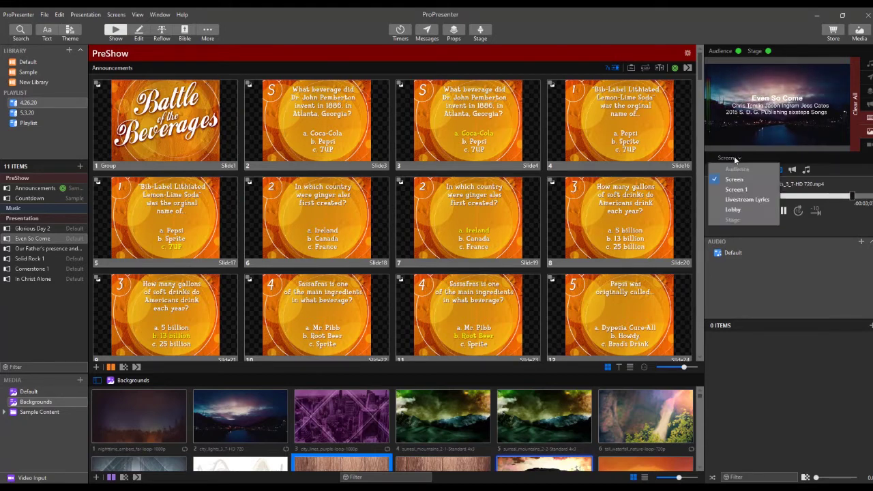
click(742, 199)
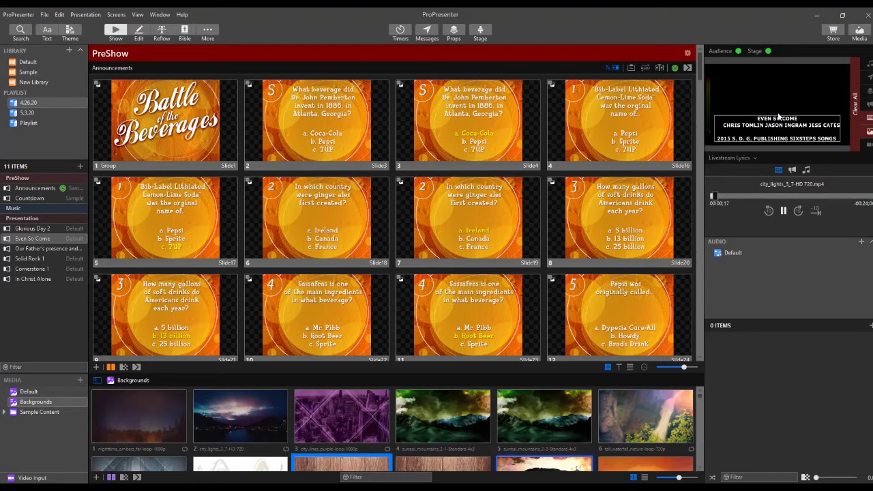
click(747, 156)
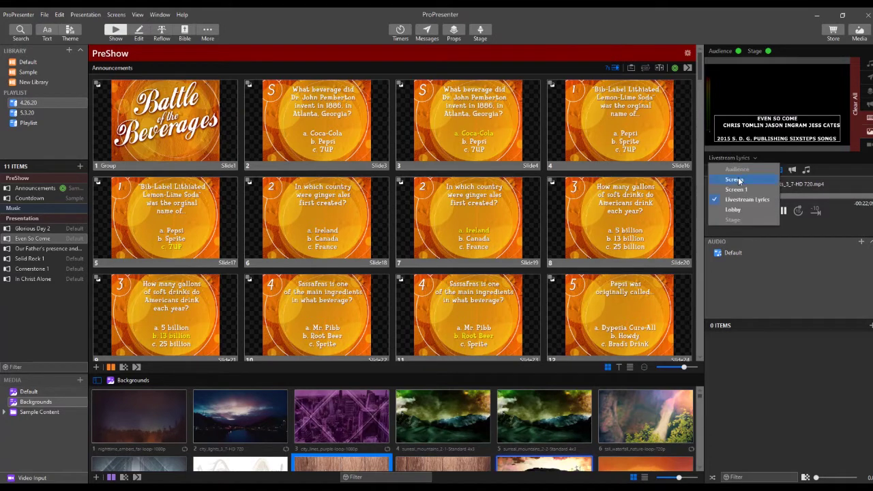
click(737, 180)
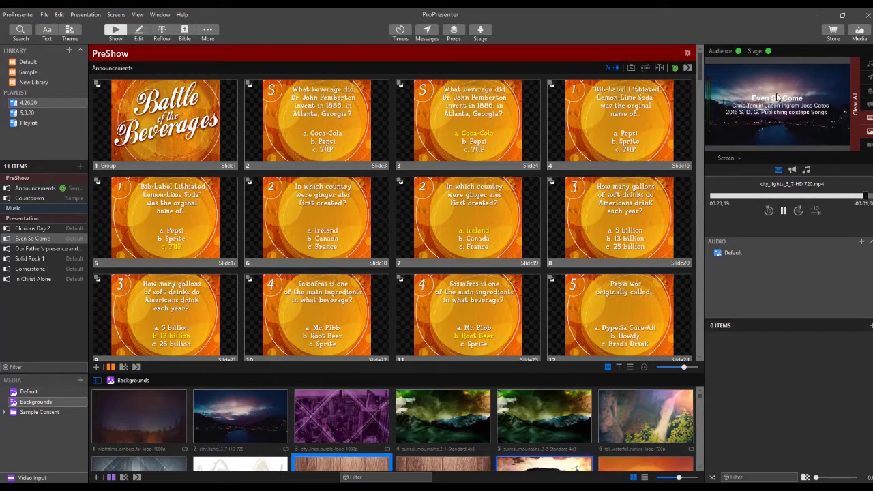
Check which looks are available for the live audience screens
click(111, 15)
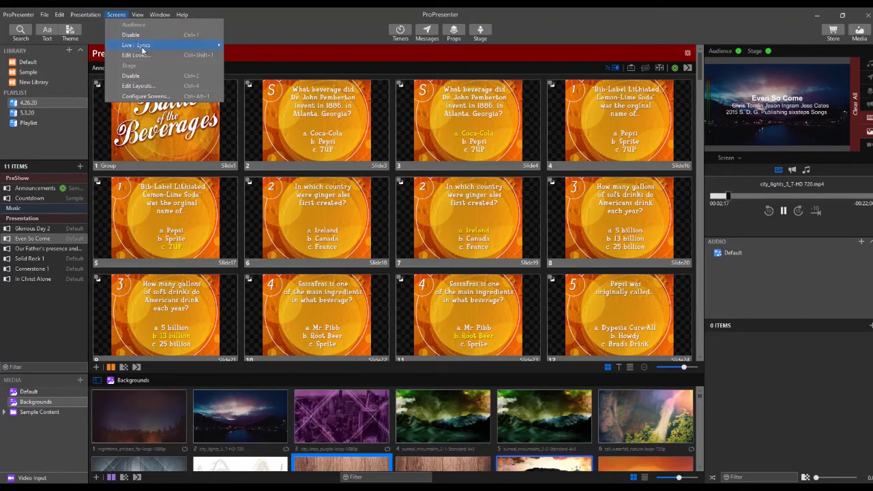
mouse_move(164, 45)
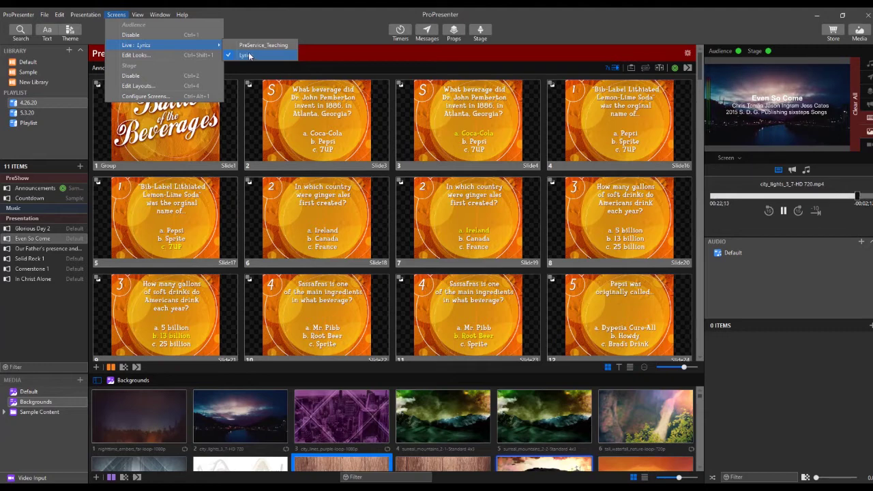
click(325, 35)
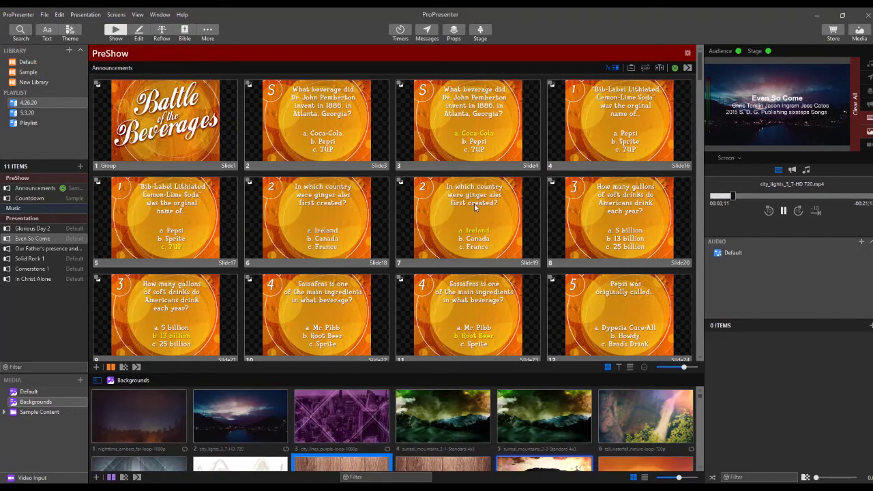
Look through the playlist's slides from Announcements to In Christ Alone and return to the PreShow section
scroll(522, 246, down, 1)
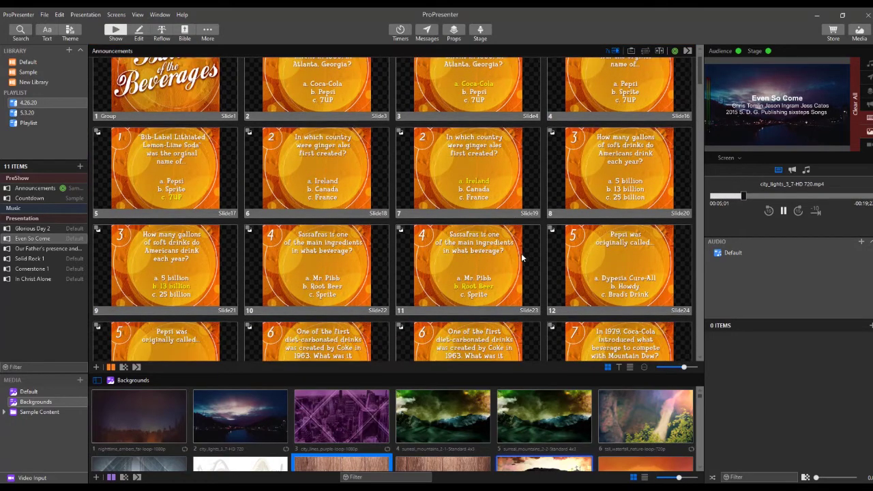
scroll(522, 257, down, 5)
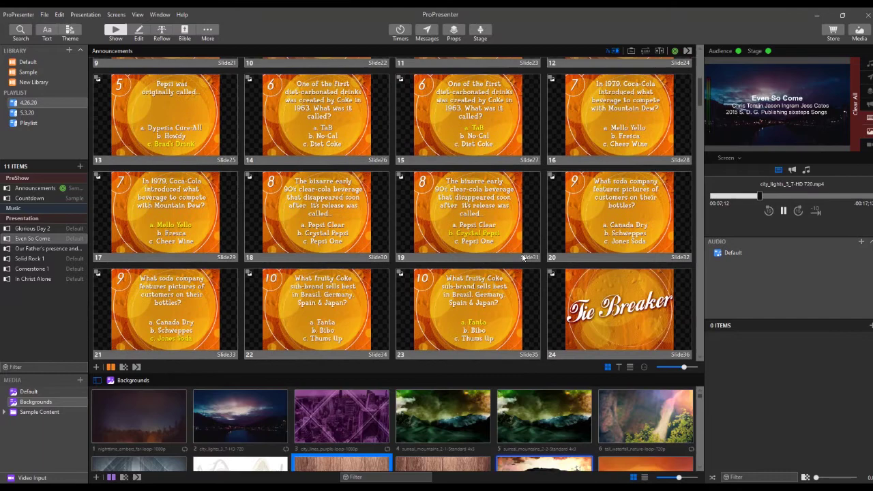
scroll(521, 255, down, 4)
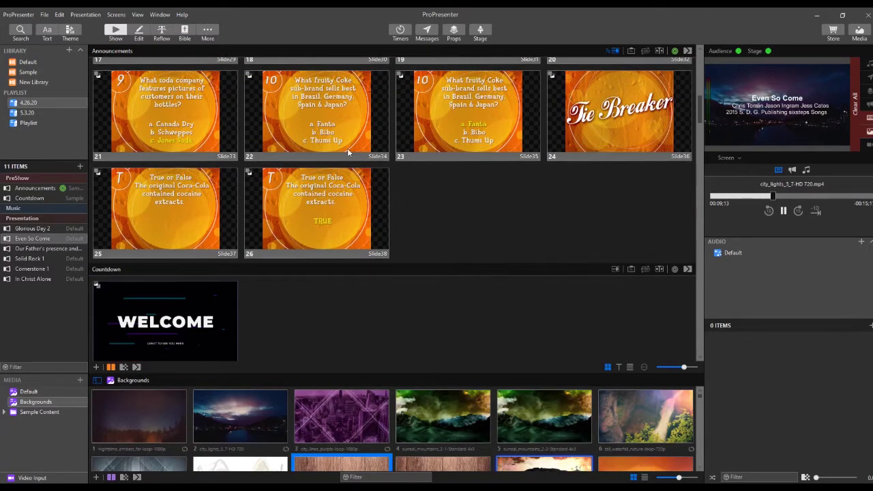
scroll(259, 197, down, 4)
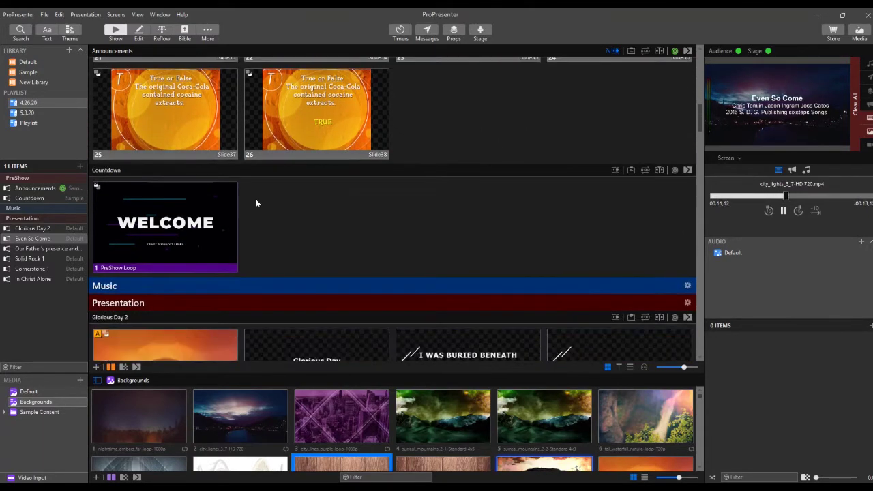
scroll(273, 197, down, 6)
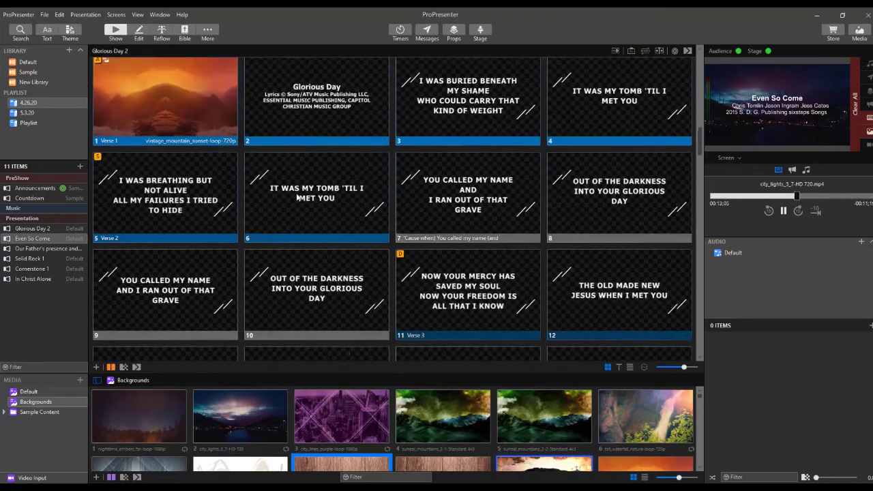
scroll(307, 197, down, 4)
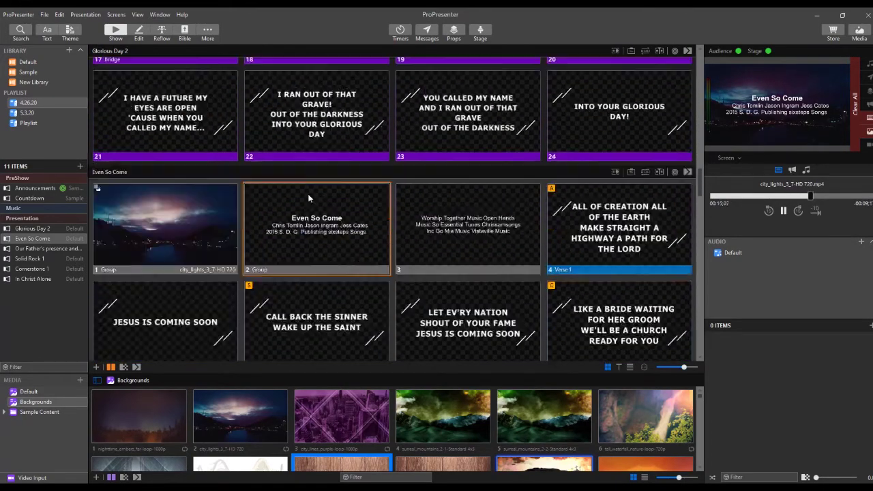
scroll(308, 198, down, 15)
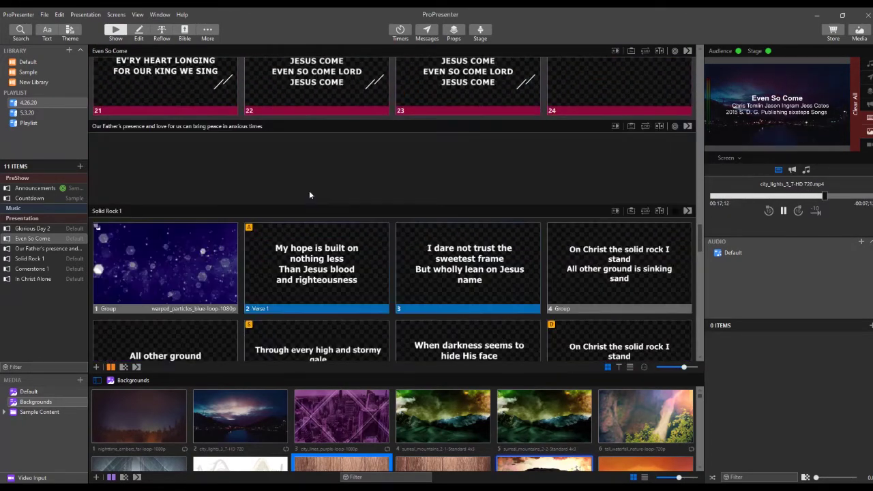
scroll(286, 198, up, 2)
scroll(276, 220, down, 4)
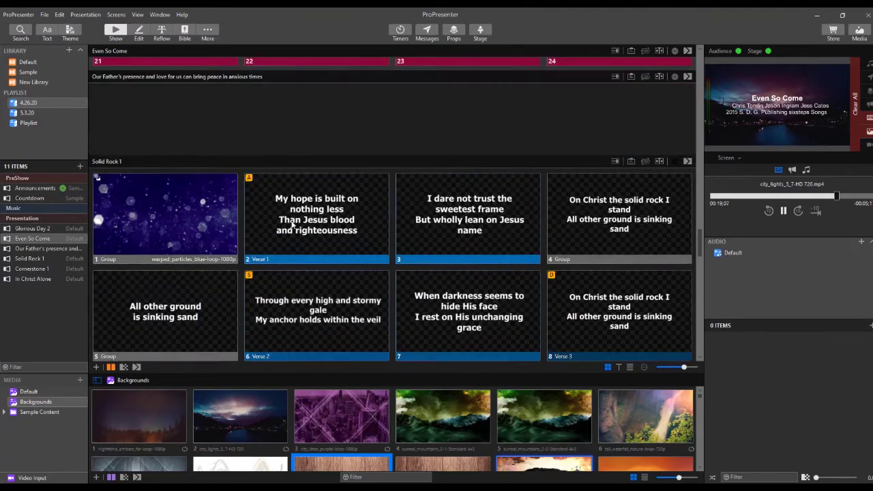
scroll(292, 225, down, 5)
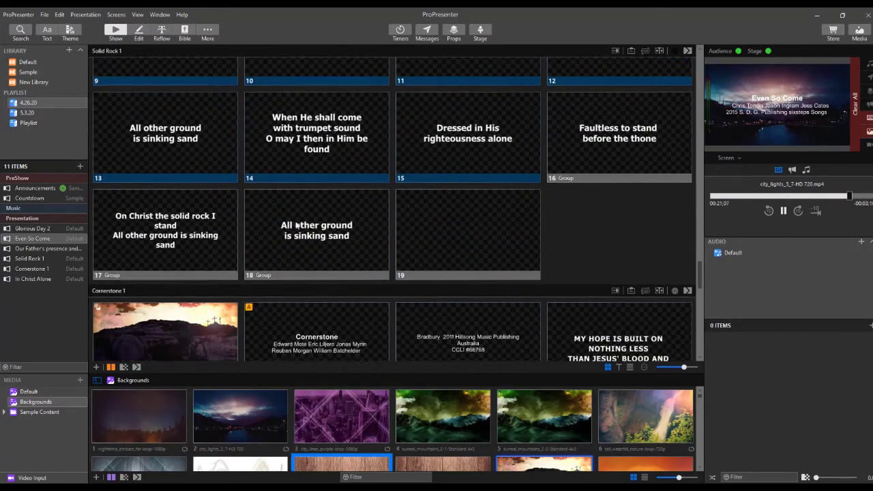
scroll(295, 221, down, 10)
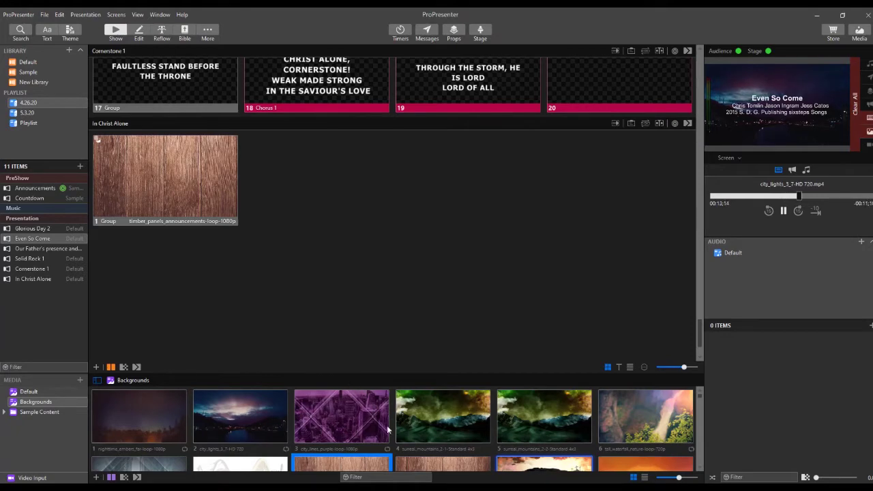
scroll(593, 305, up, 4)
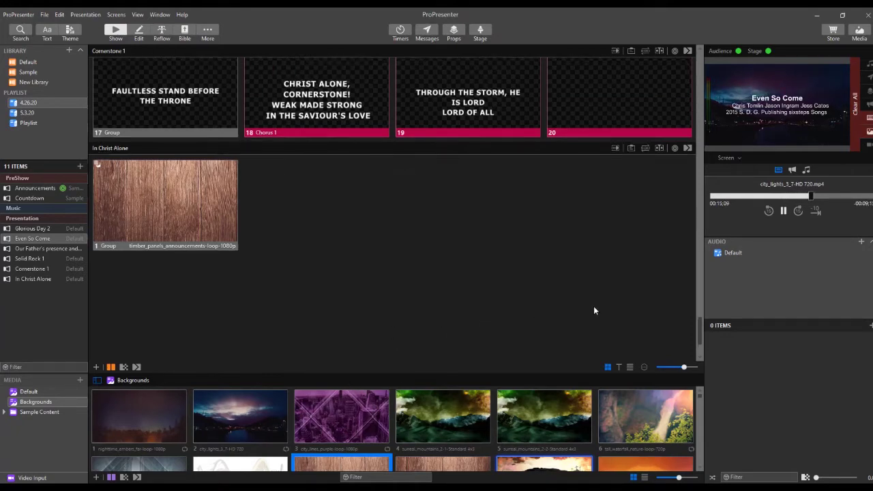
drag(698, 279, 697, 52)
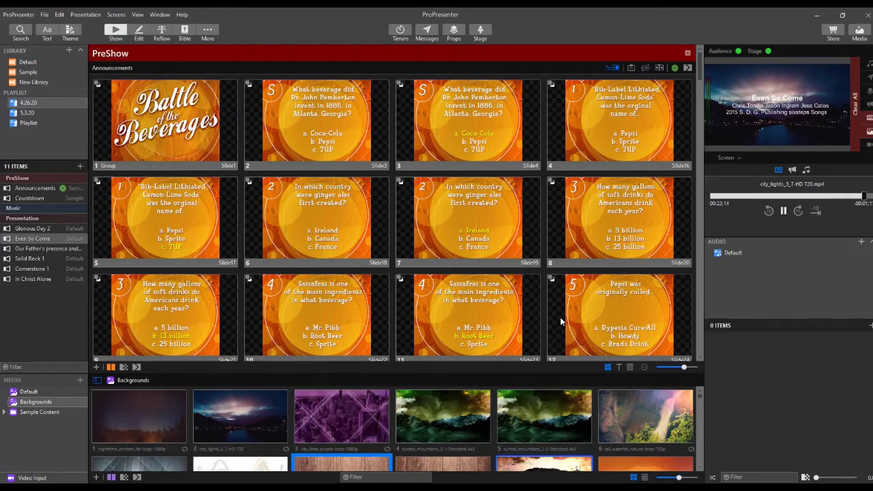
Make PreService_Teaching the live audience look and preview the Livestream Lyrics output
click(117, 15)
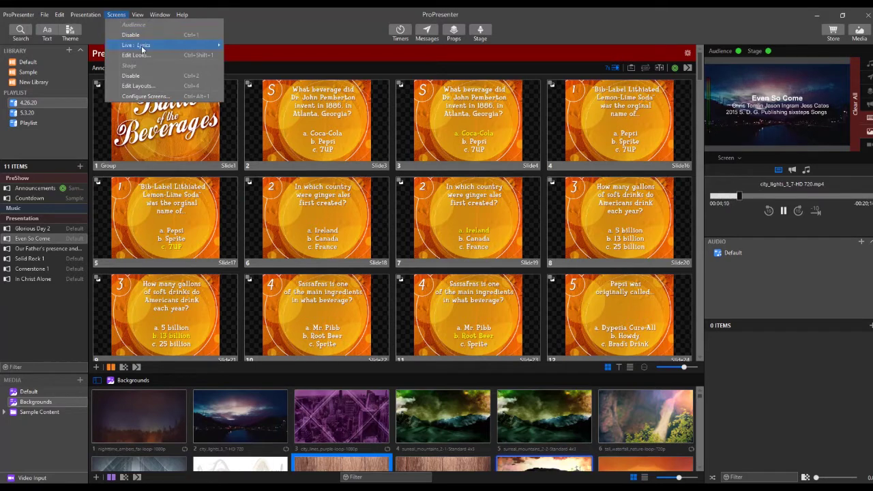
mouse_move(140, 45)
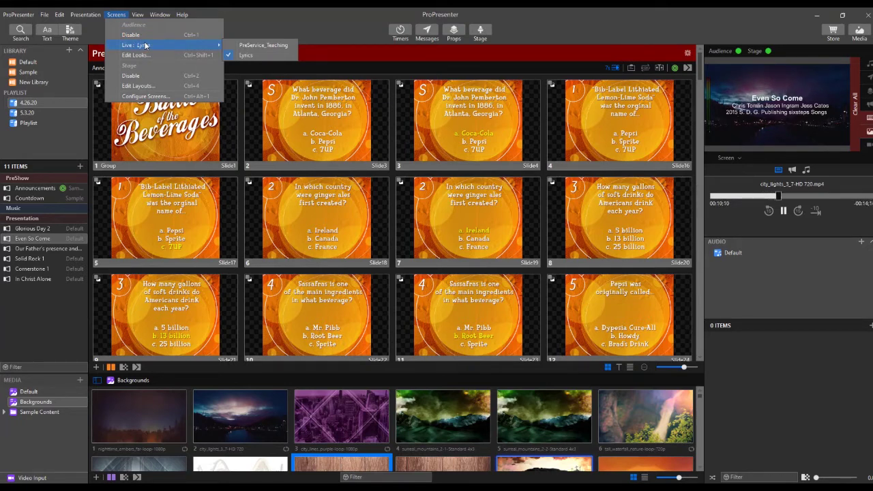
click(265, 45)
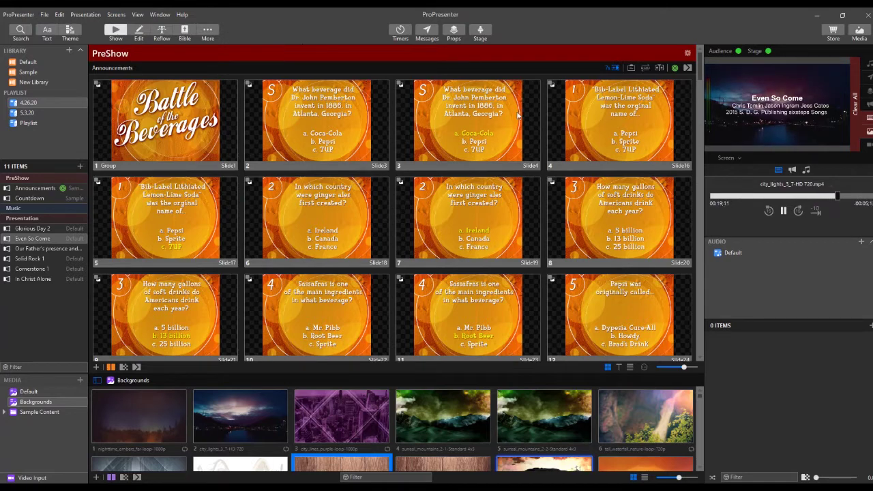
click(727, 157)
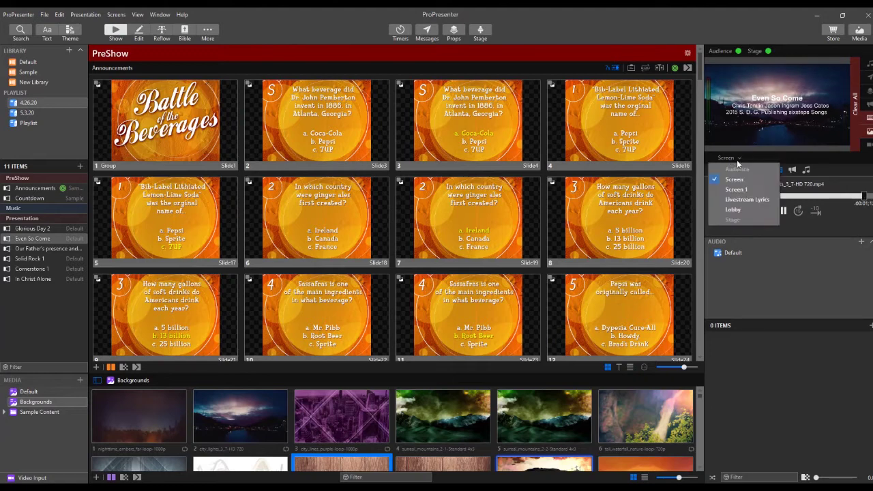
click(739, 200)
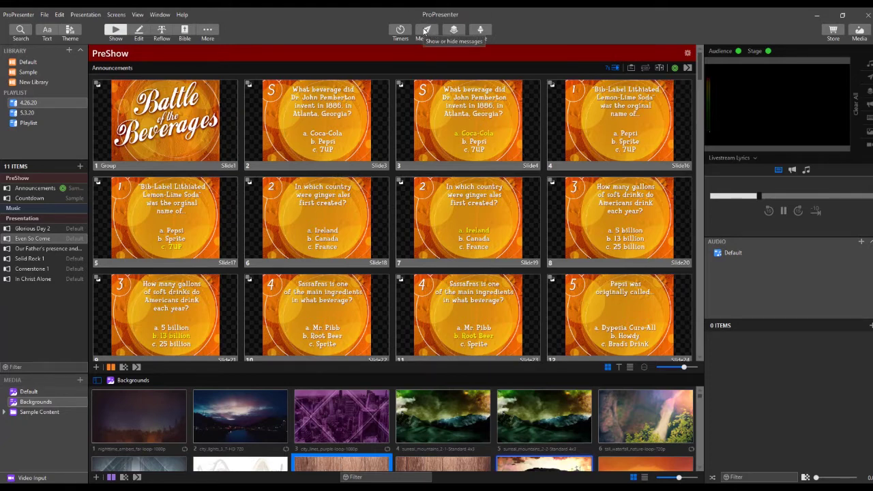
Show the Preservice Countdown message with its 5-minute timer on the outputs and close the message settings
click(426, 31)
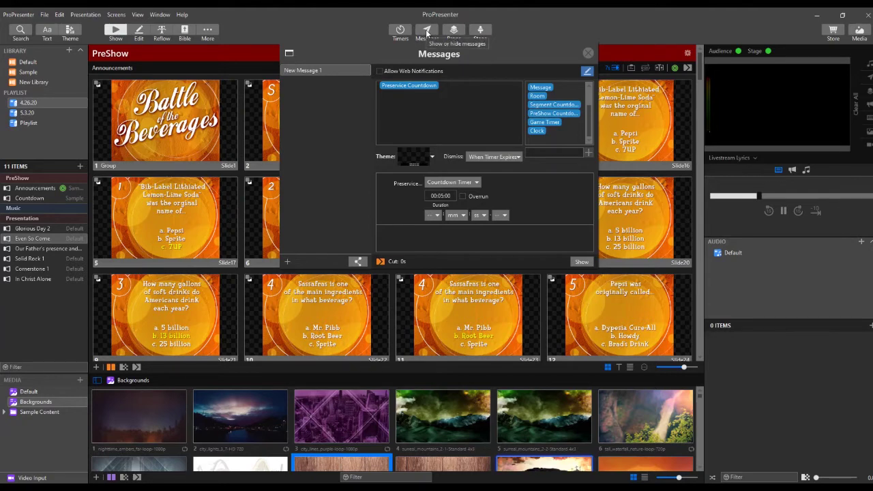
click(582, 261)
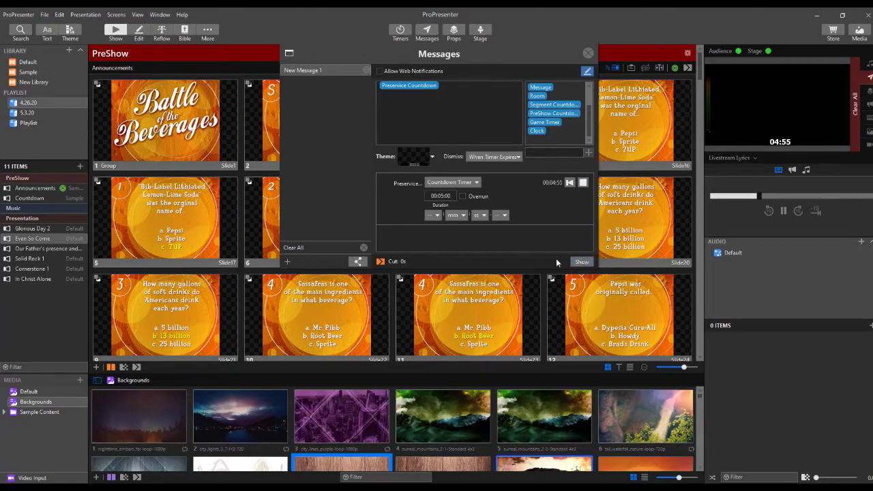
click(588, 53)
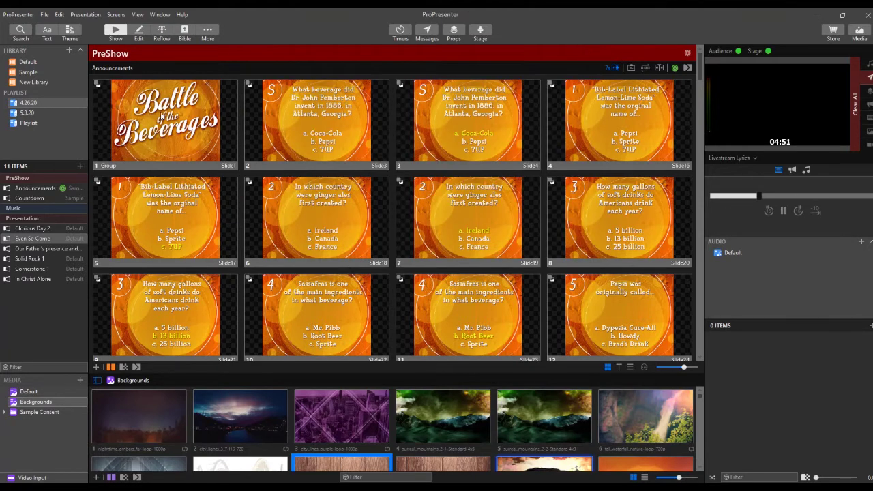
Present the Announcements slides from the Battle of the Beverages title through slide 4 and clear all output layers
click(162, 118)
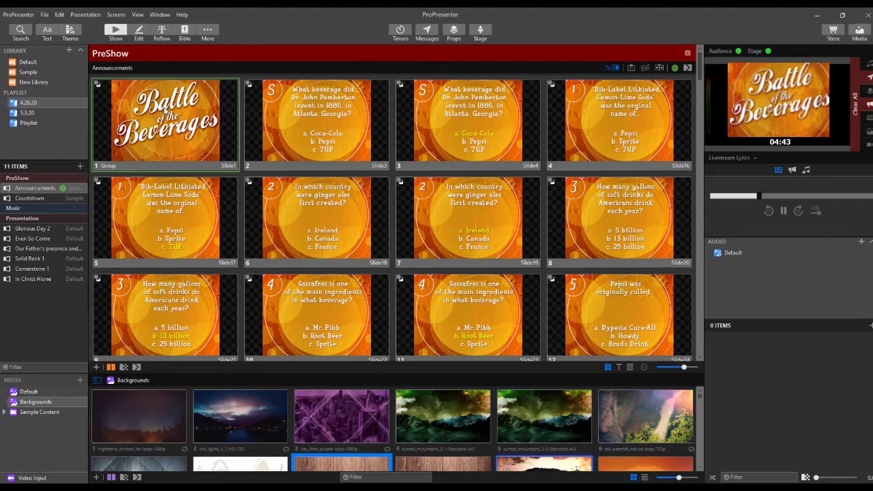
key(Right)
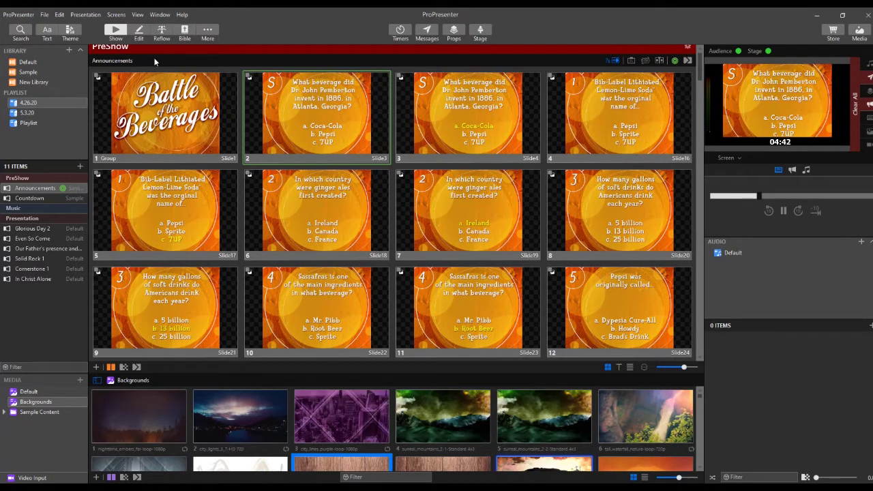
key(Right)
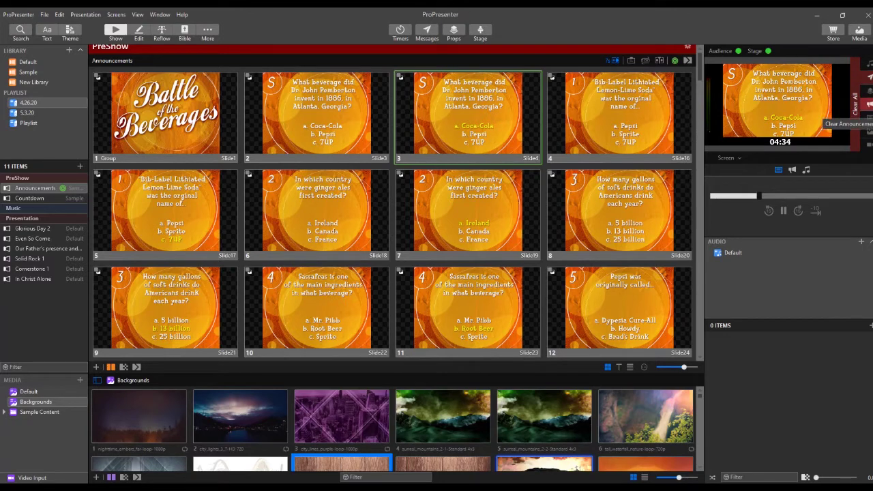
key(Right)
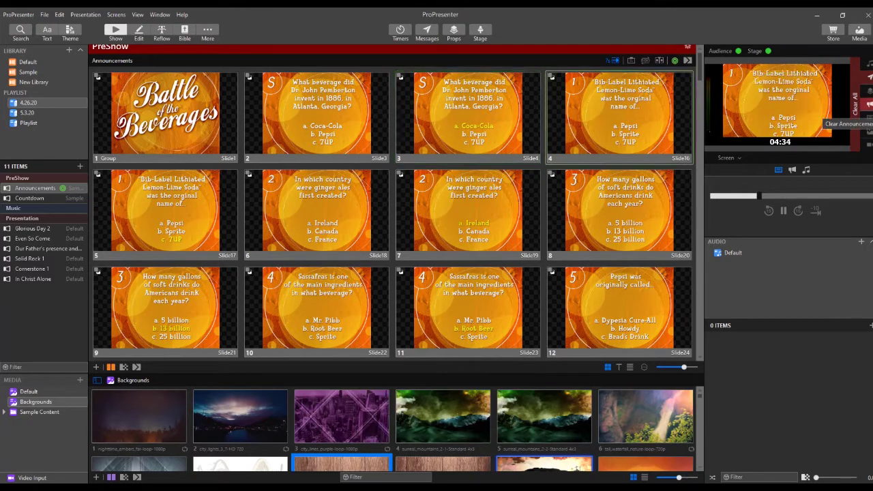
click(855, 112)
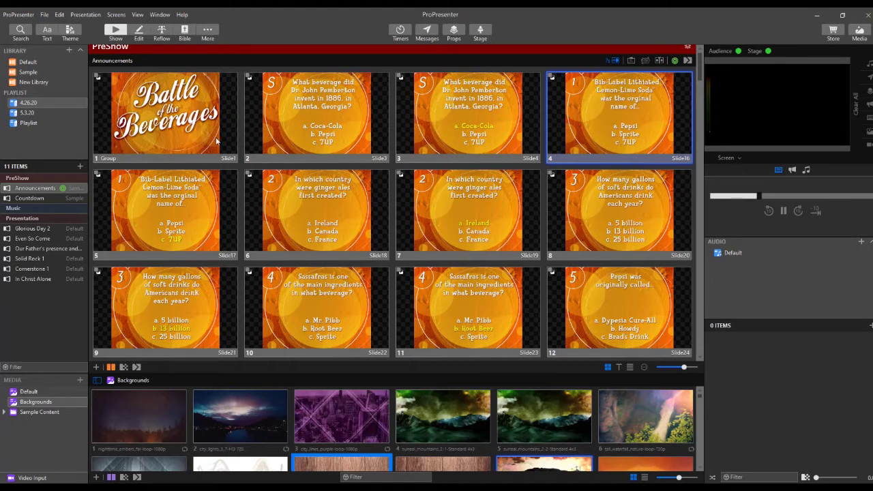
Make Lyrics the live audience look and present the Welcome slide from Countdown
click(116, 16)
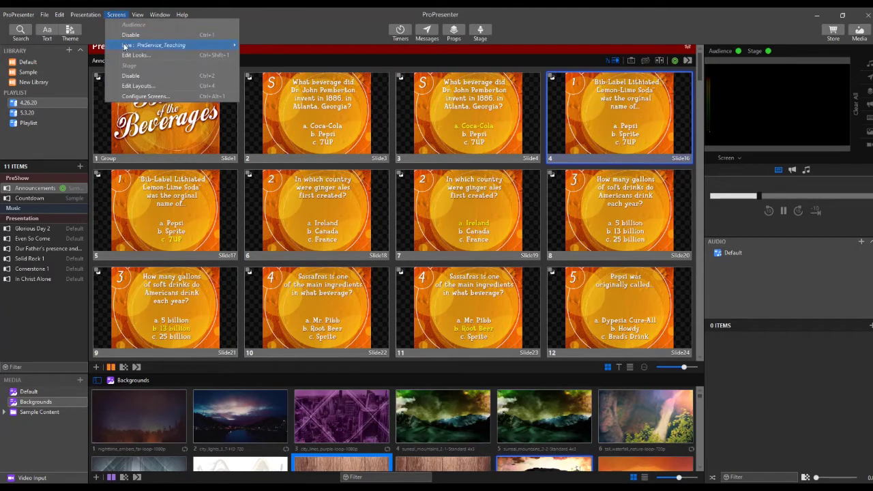
mouse_move(125, 46)
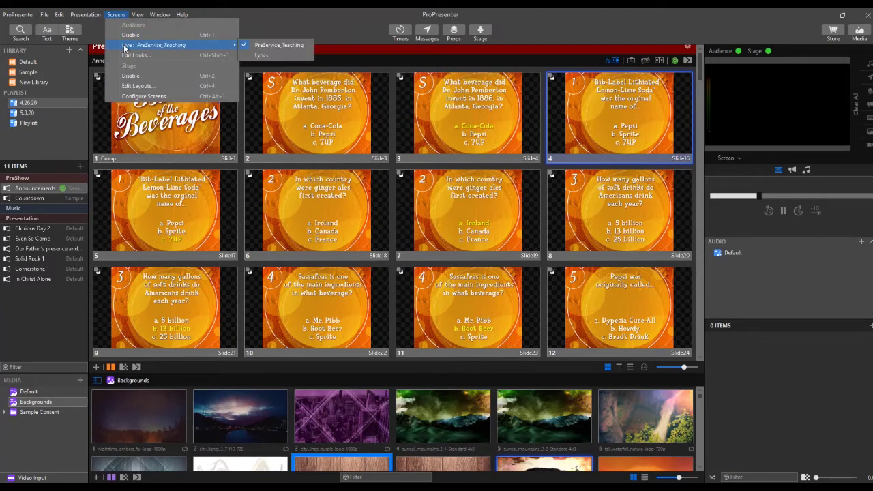
click(262, 56)
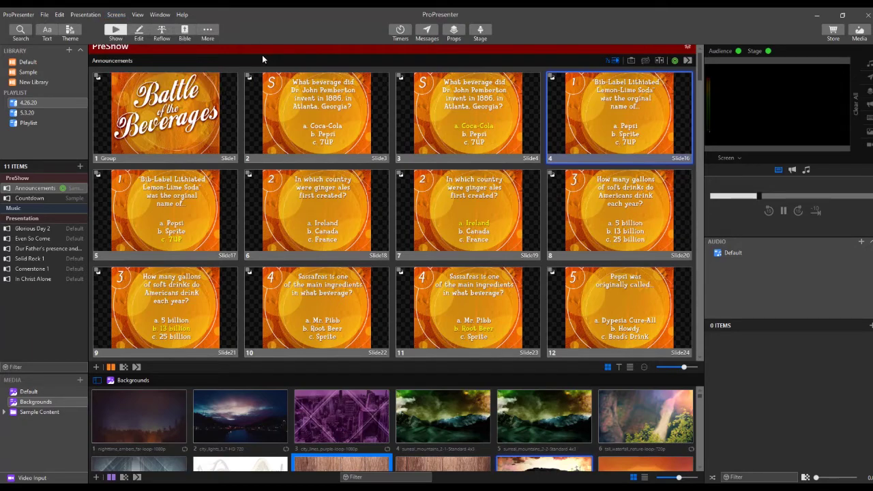
scroll(227, 167, down, 3)
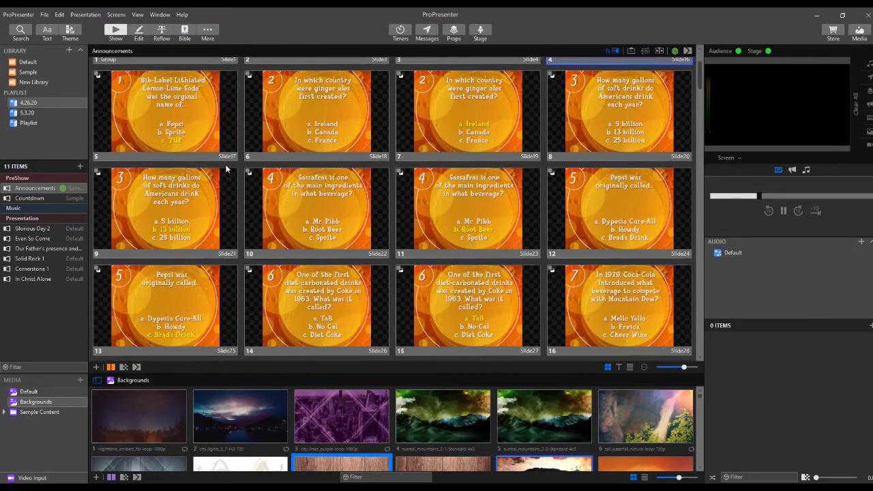
scroll(226, 167, down, 15)
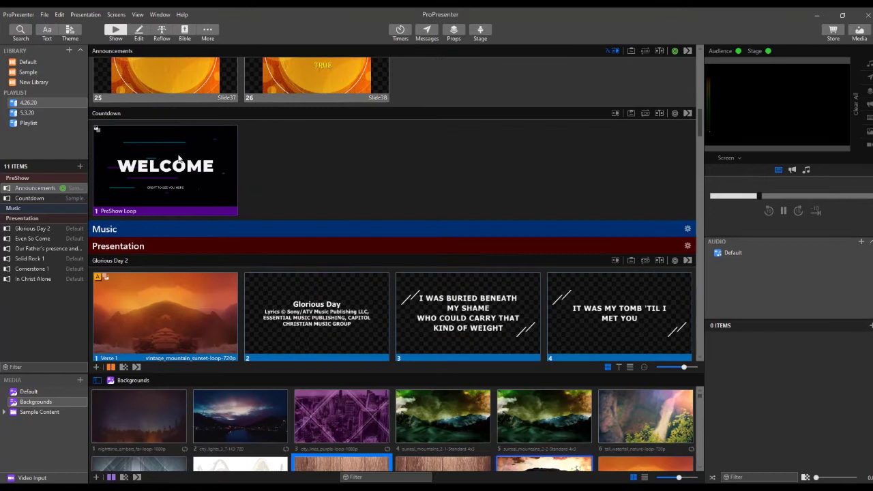
click(180, 158)
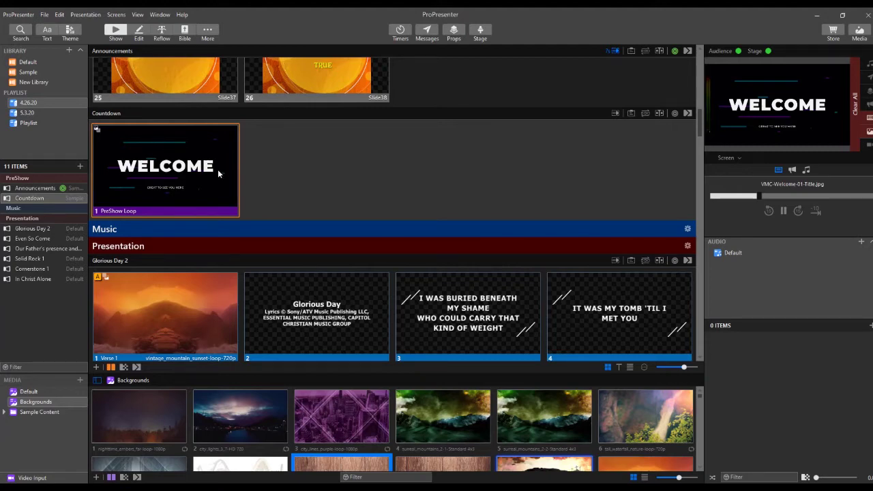
Present the mountain sunset background slide of Glorious Day 2, followed by its title and credits slide
scroll(234, 214, down, 5)
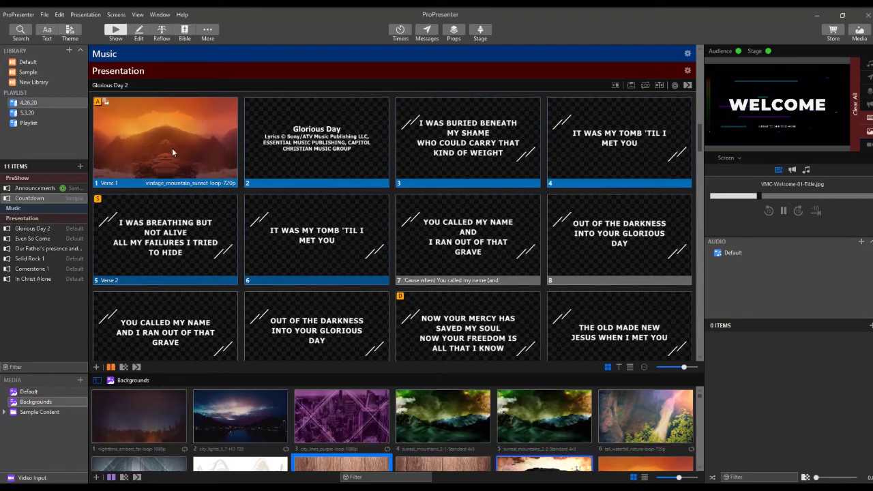
key(Right)
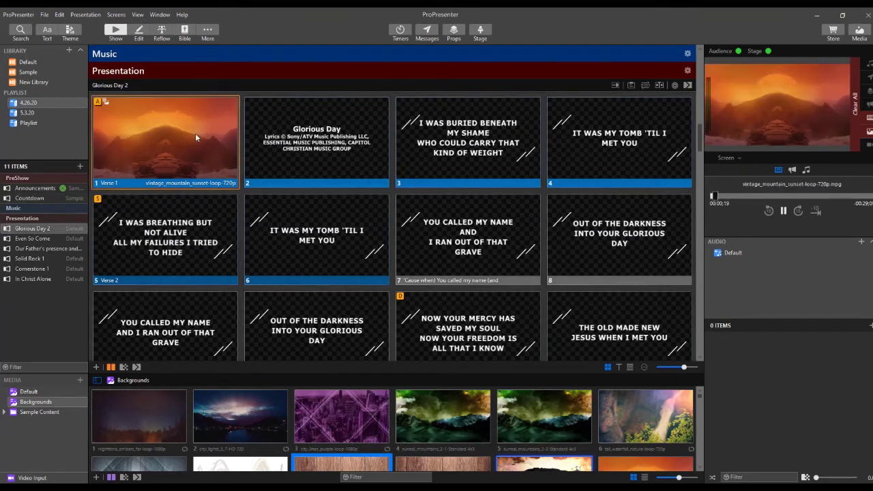
click(314, 144)
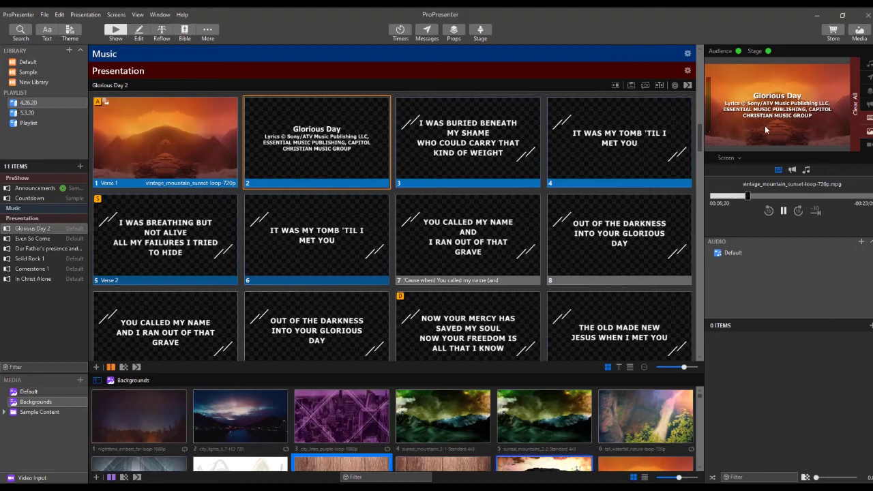
Switch the live background behind the Glorious Day title slide to city_lights_3_7-HD 720 and browse the other backgrounds
click(267, 414)
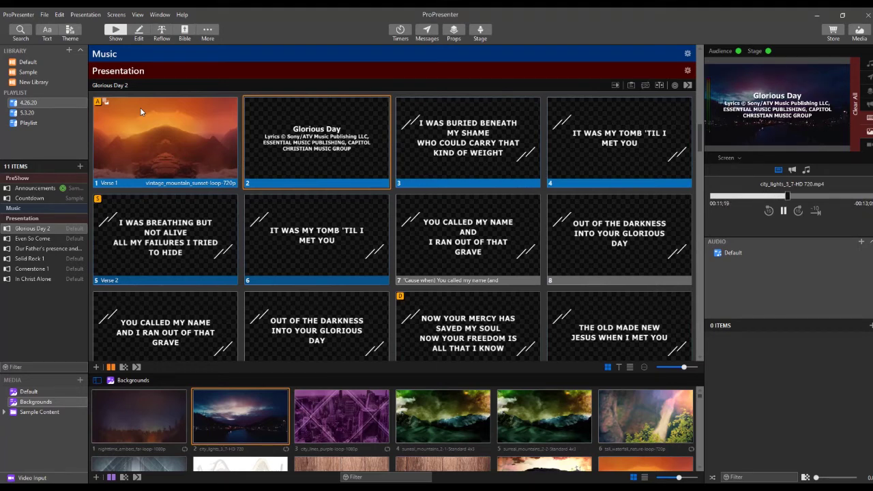
scroll(514, 416, down, 2)
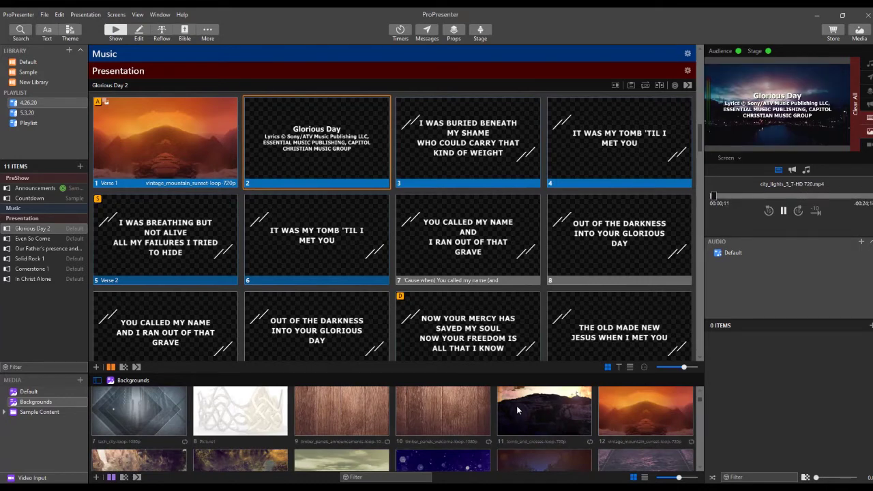
scroll(516, 409, up, 2)
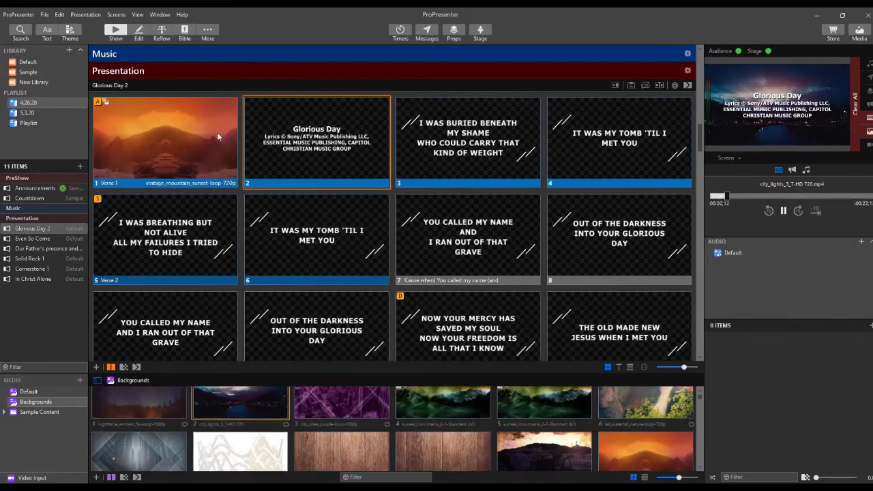
scroll(194, 152, up, 3)
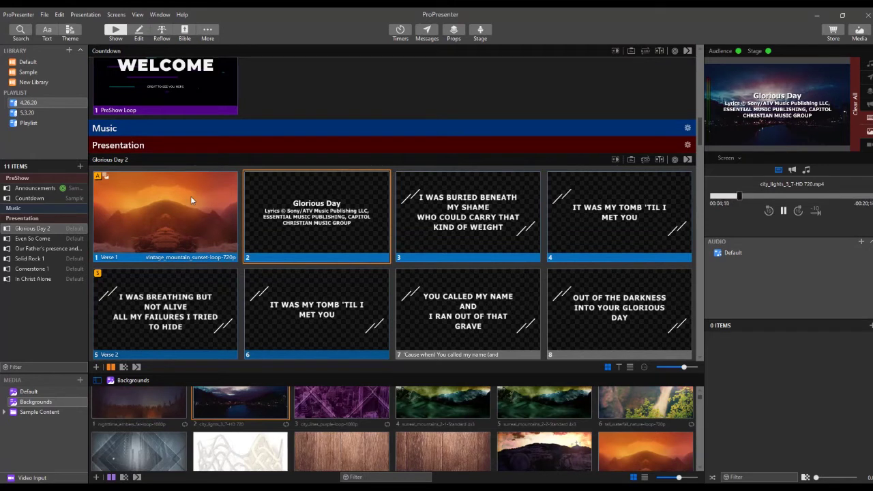
Present the Glorious Day 2 slides in order from the mountain sunset background on slide 1 through slide 9
click(191, 196)
click(321, 192)
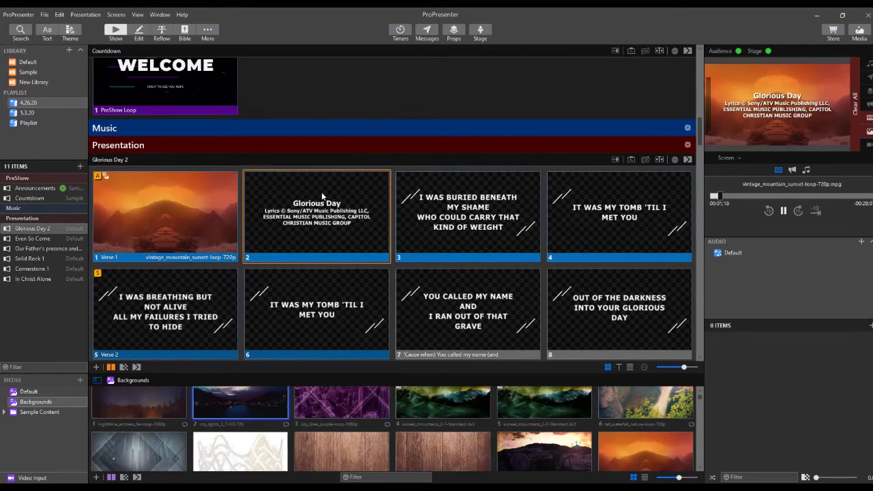
click(412, 214)
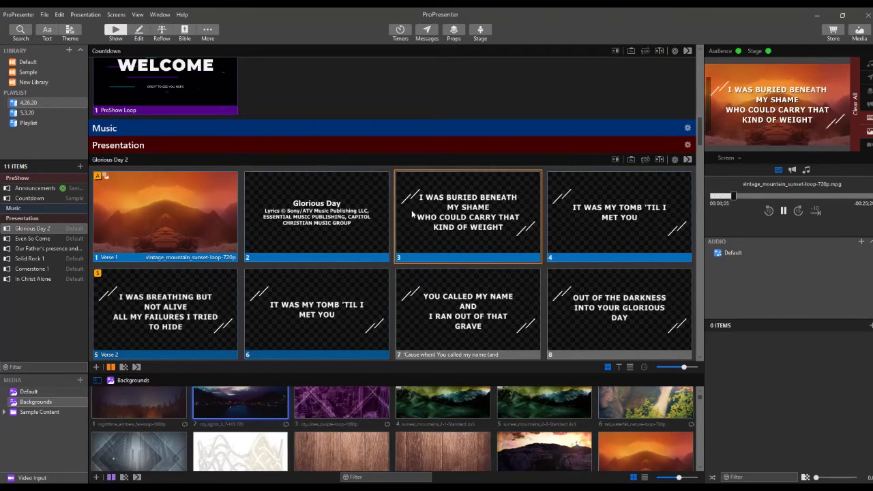
click(576, 222)
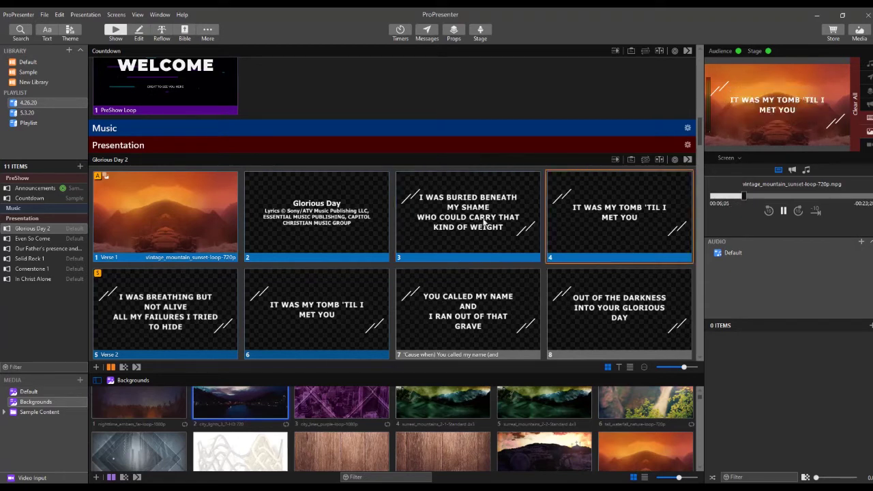
click(191, 301)
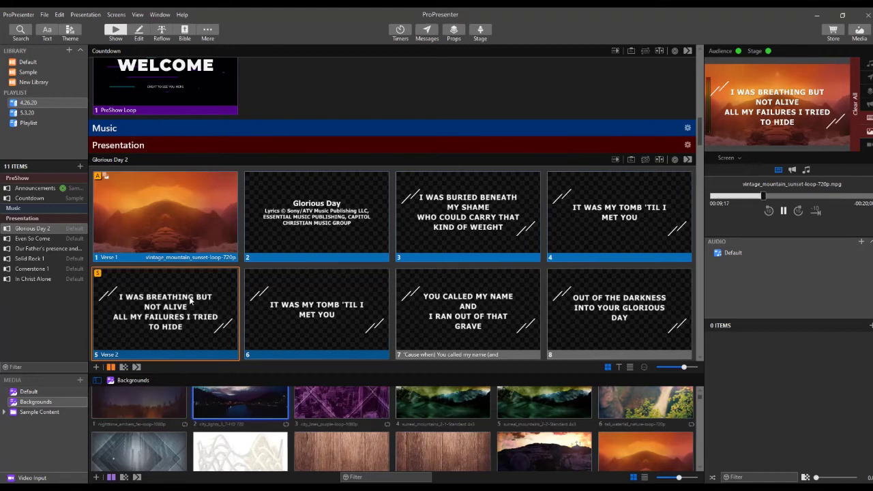
key(Right)
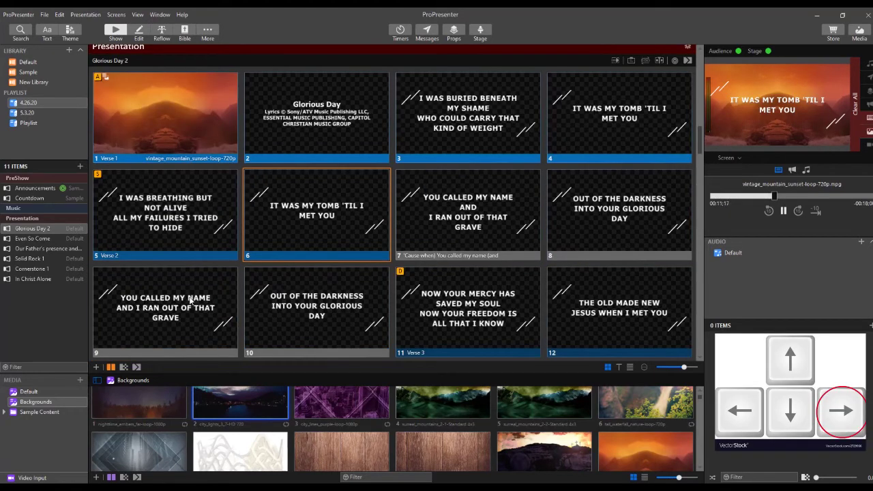
key(Right)
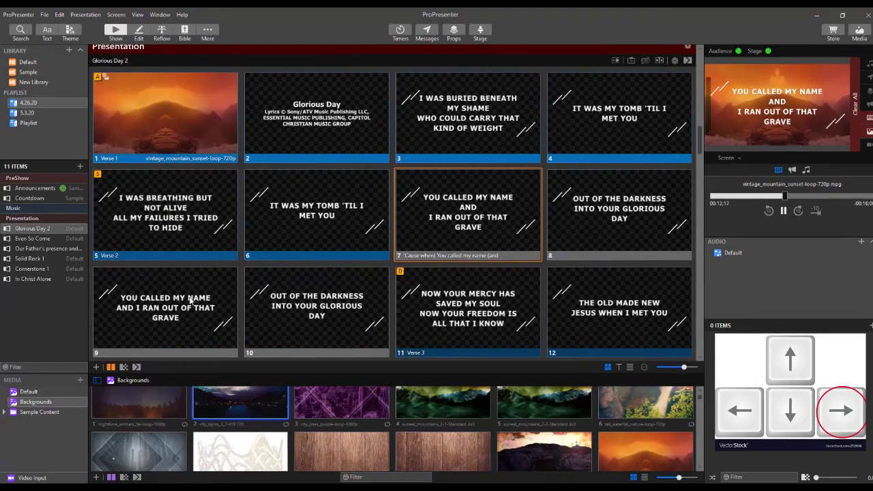
key(Right)
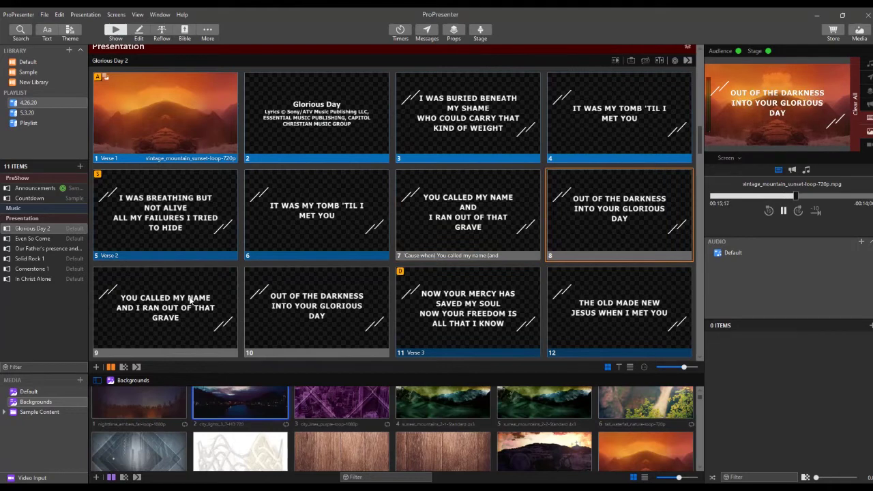
key(Right)
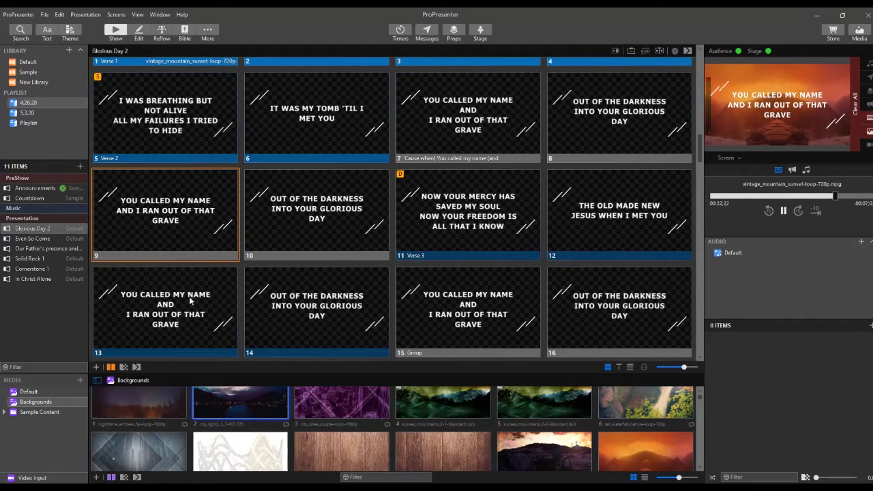
Present the city lights background slide of Even So Come and go live with its Verse 1 lyrics
scroll(183, 290, down, 3)
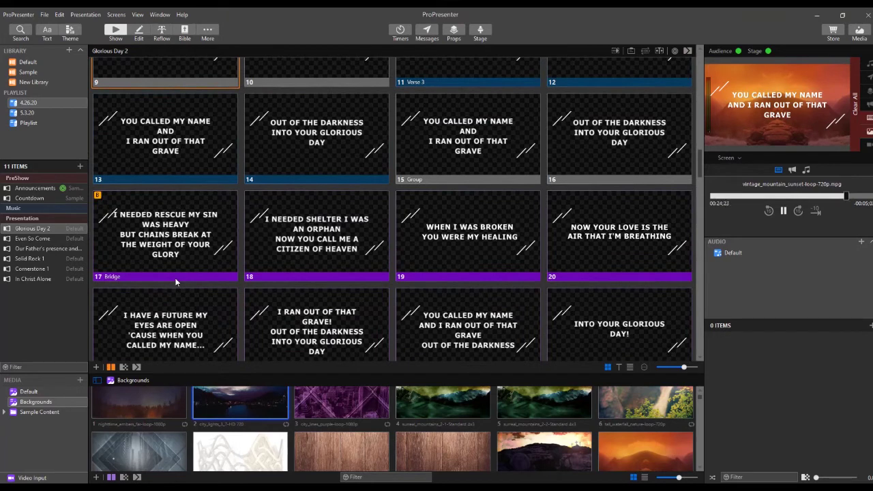
scroll(188, 273, down, 3)
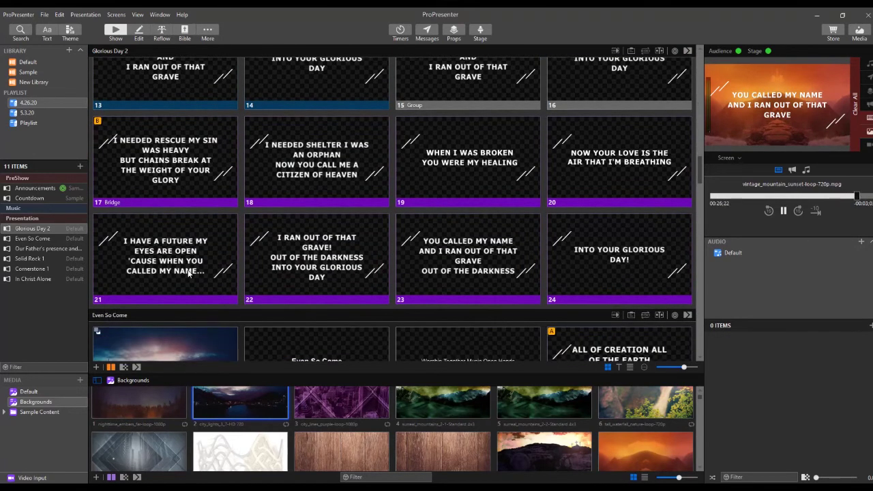
scroll(189, 273, down, 3)
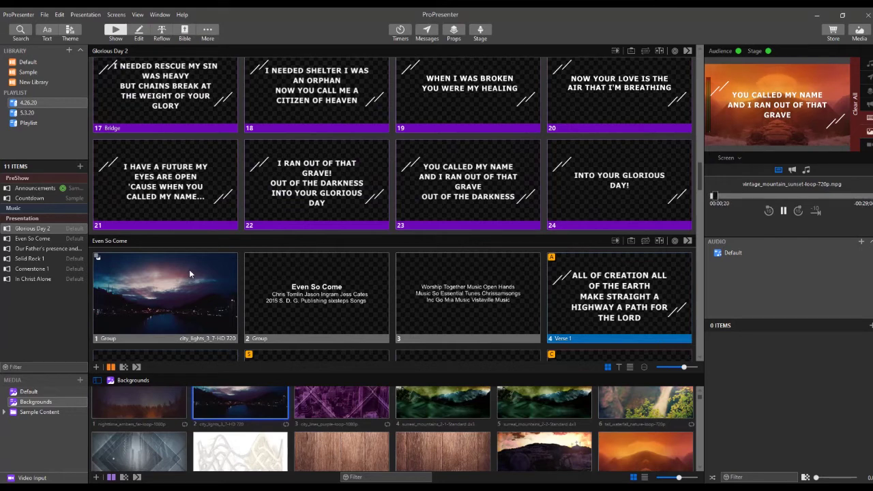
scroll(189, 269, down, 1)
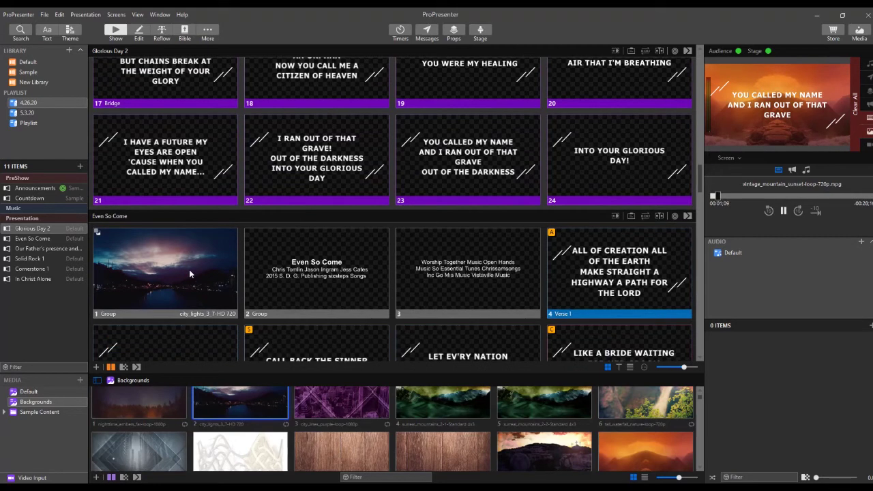
click(136, 266)
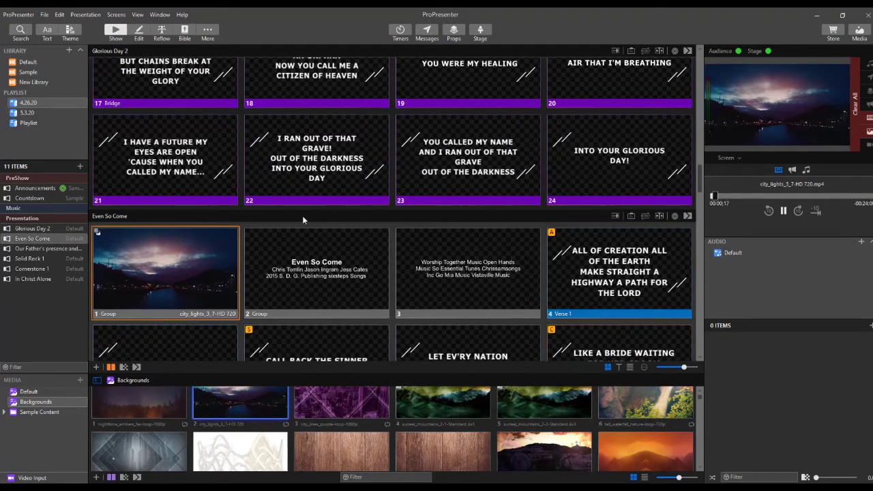
key(a)
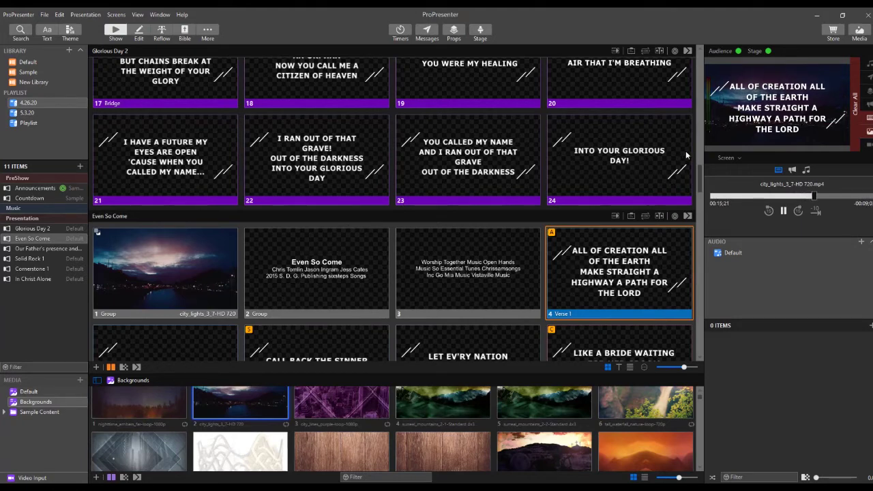
Preview the Livestream Lyrics output while presenting Even So Come slides 5 through 7
click(735, 161)
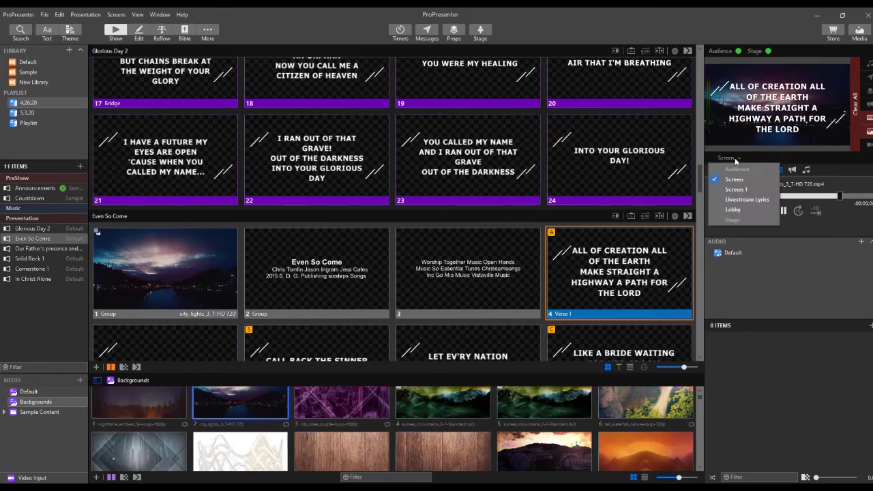
click(743, 200)
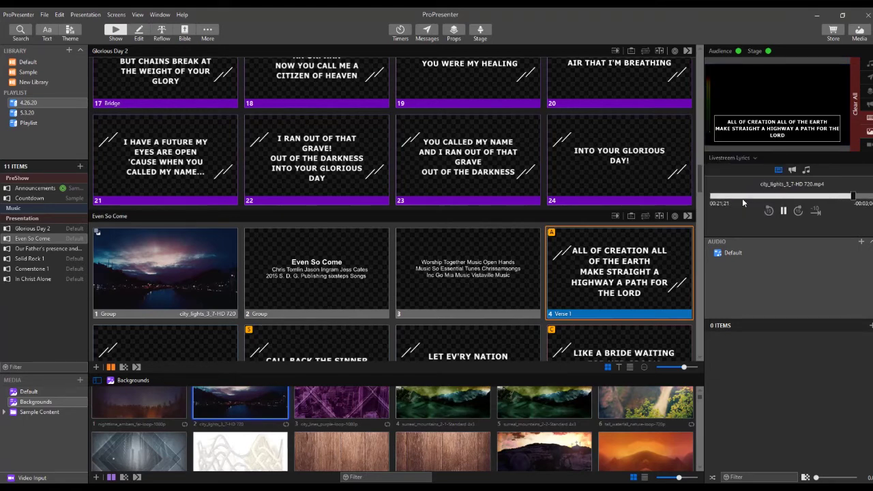
scroll(421, 292, down, 1)
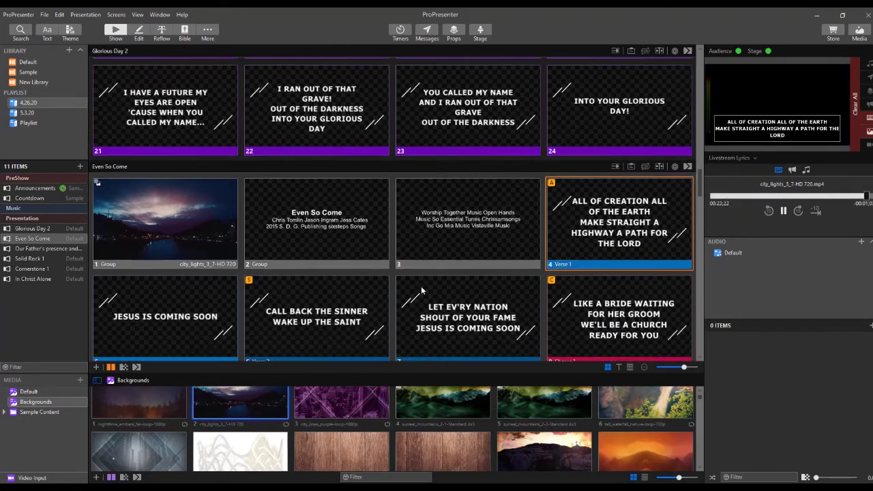
click(161, 310)
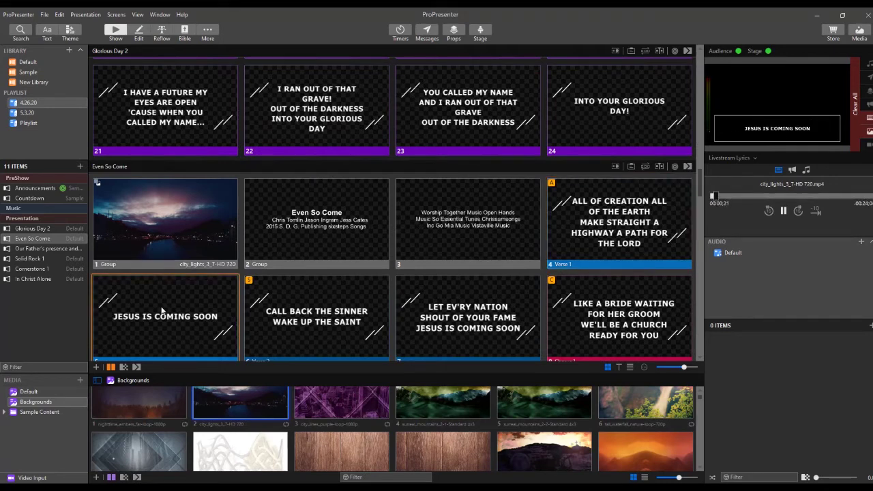
click(315, 298)
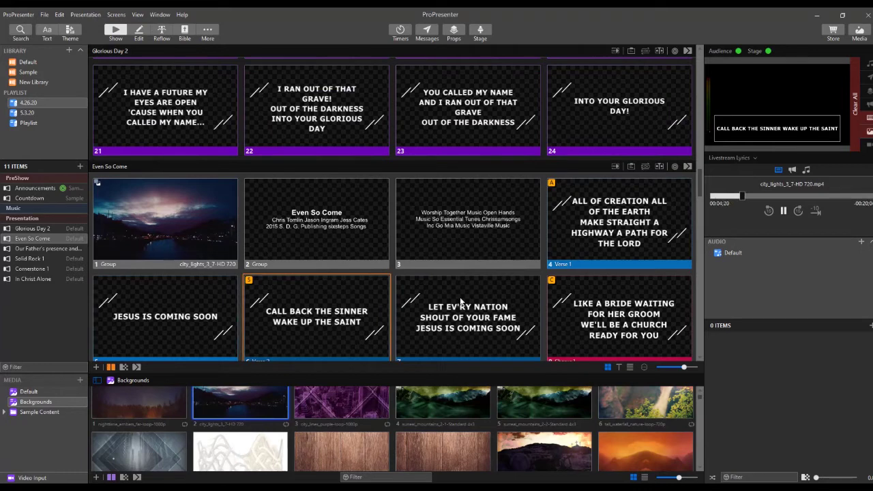
click(461, 302)
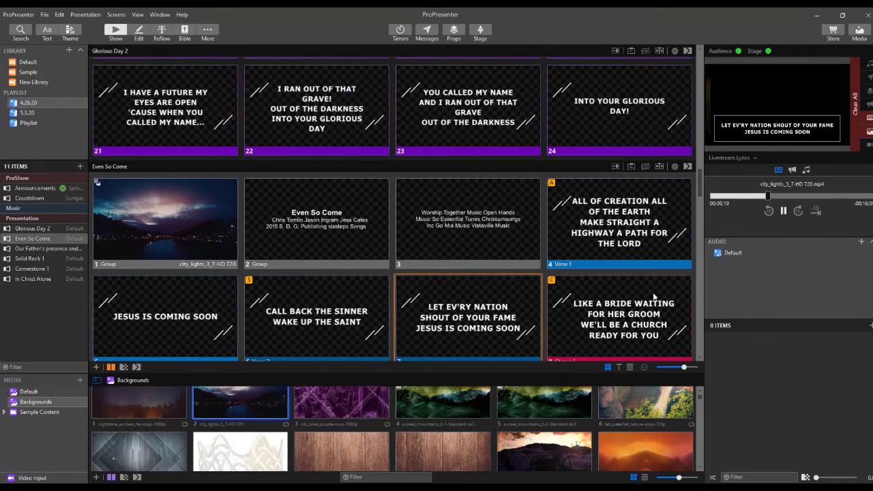
Go to the end of the Even So Come slides and clear all output layers
scroll(607, 293, down, 2)
scroll(571, 274, down, 7)
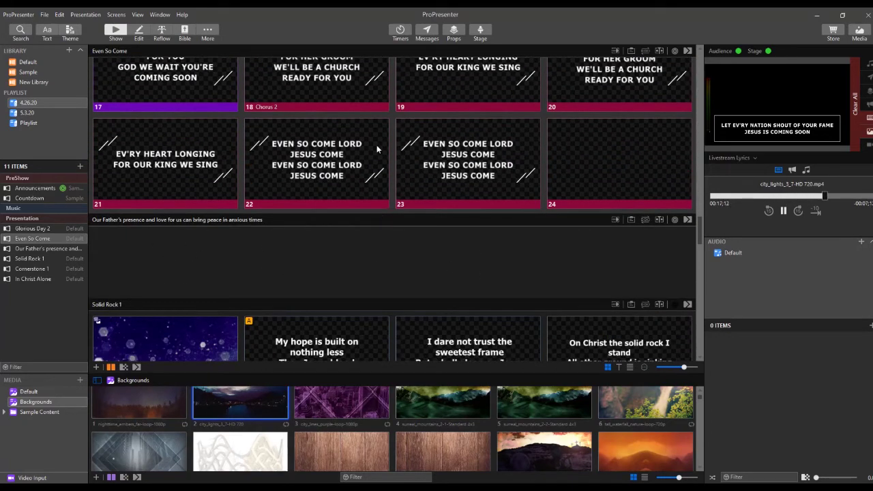
click(856, 97)
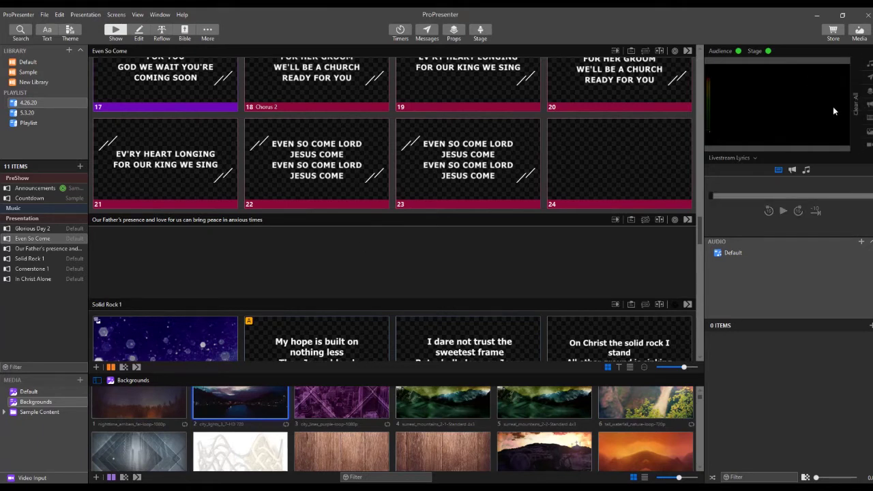
Make the PreService_Teaching look live and present the blank slide of "Our Father's presence and love for us can bring peace in anxious times"
click(116, 14)
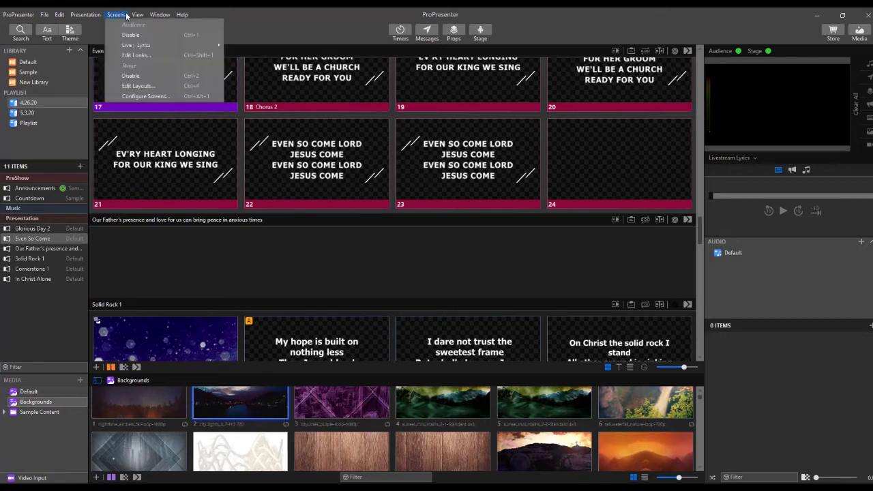
mouse_move(132, 47)
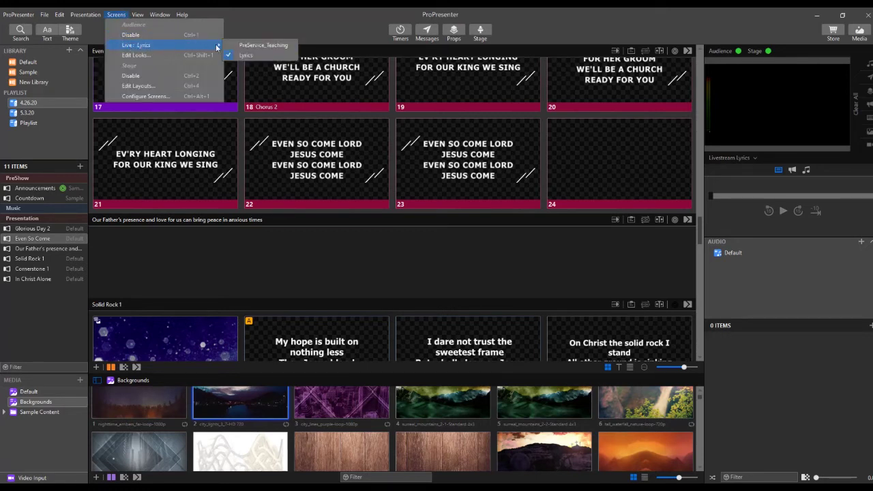
click(248, 47)
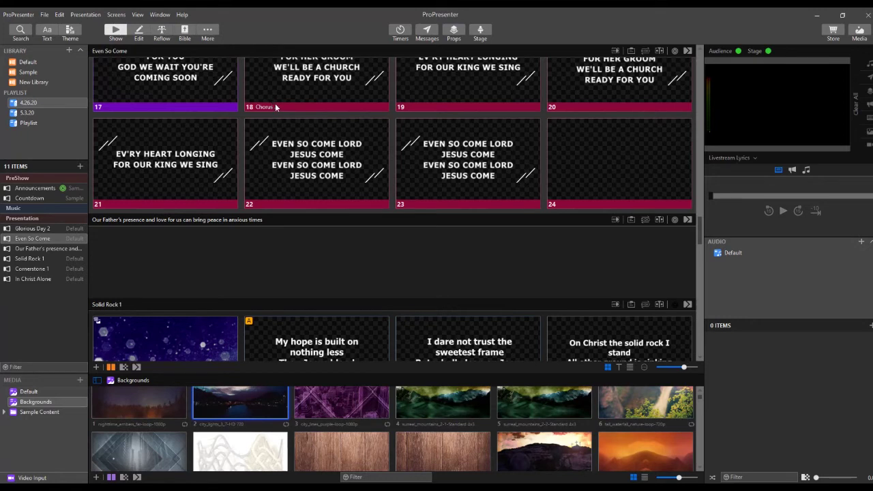
scroll(302, 155, down, 1)
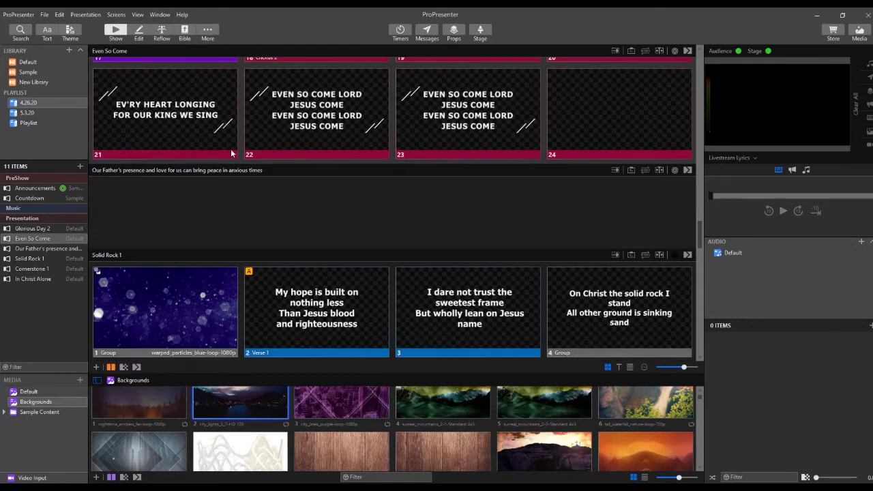
click(148, 221)
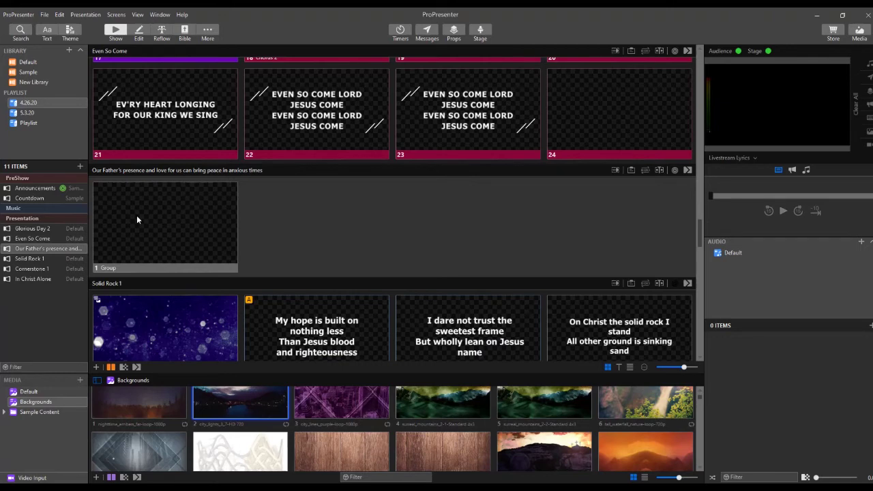
scroll(150, 246, down, 3)
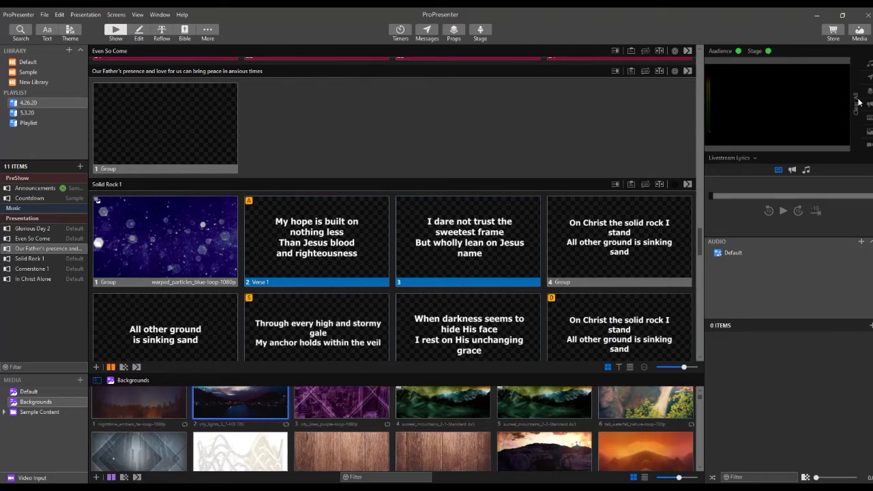
Switch the live audience look back to Lyrics ahead of the Solid Rock 1 song
click(116, 13)
mouse_move(124, 45)
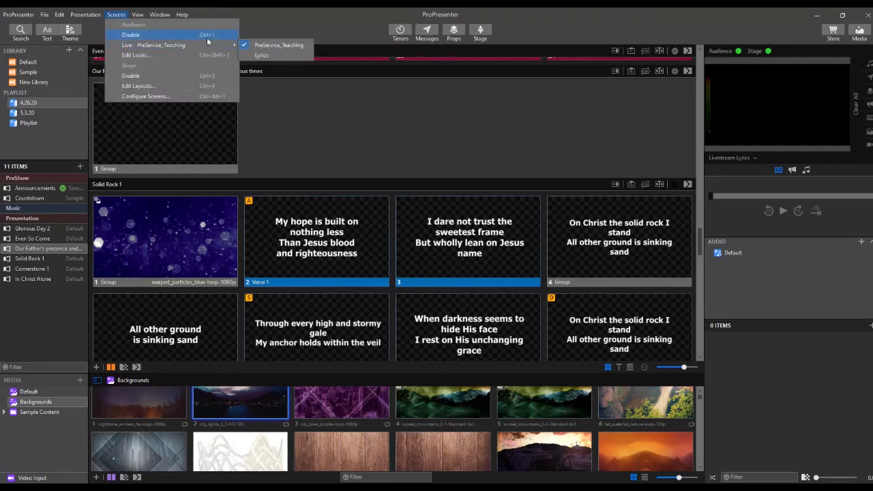
click(259, 60)
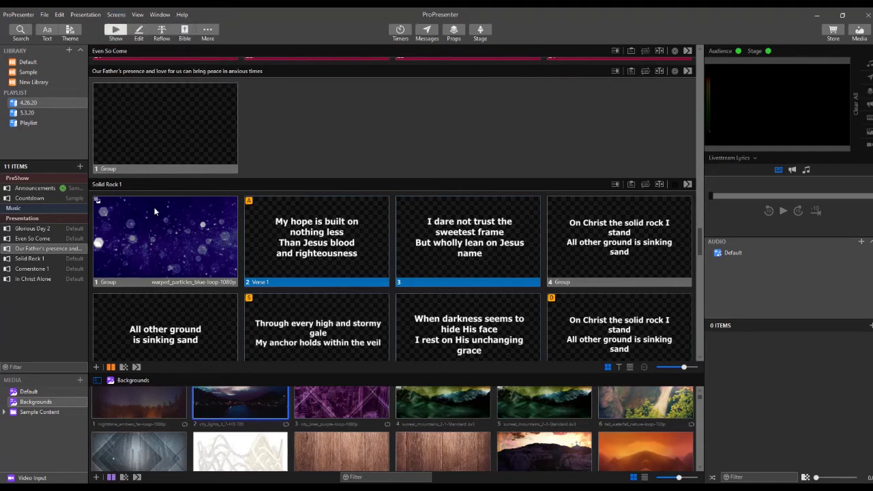
Present Solid Rock 1 from its blue particles background slide through the lyrics on slide 4
click(130, 183)
key(Right)
key(Right)
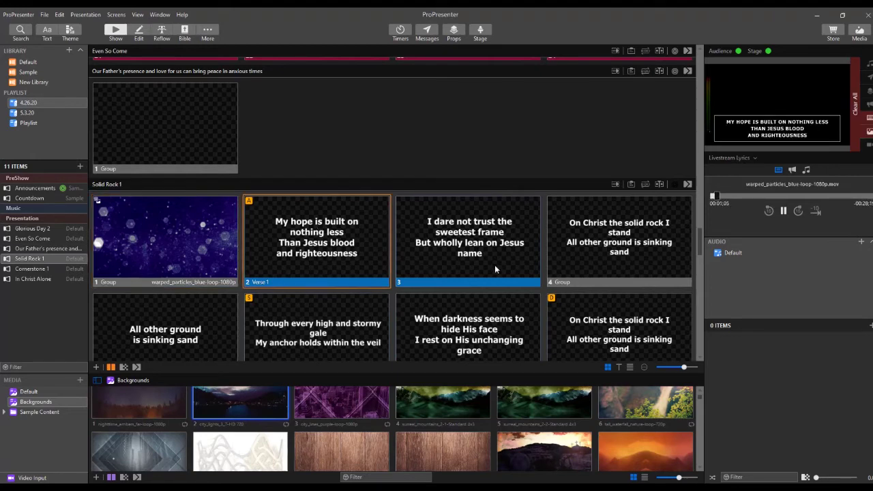
click(488, 258)
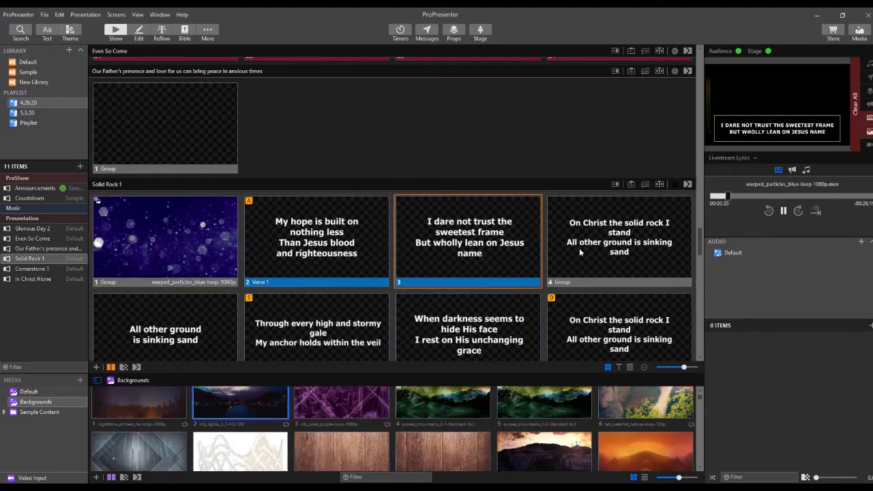
click(579, 248)
Clear all output layers and present the timber panels background slide of In Christ Alone
scroll(244, 250, down, 10)
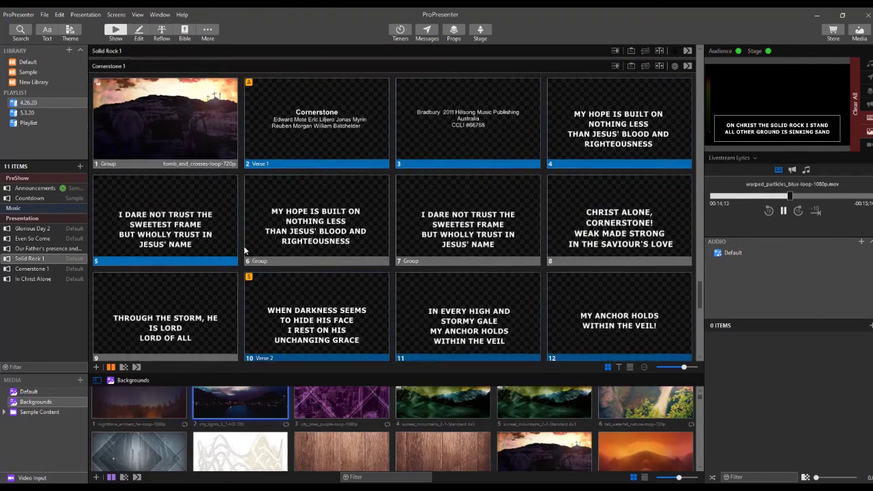
scroll(244, 251, down, 5)
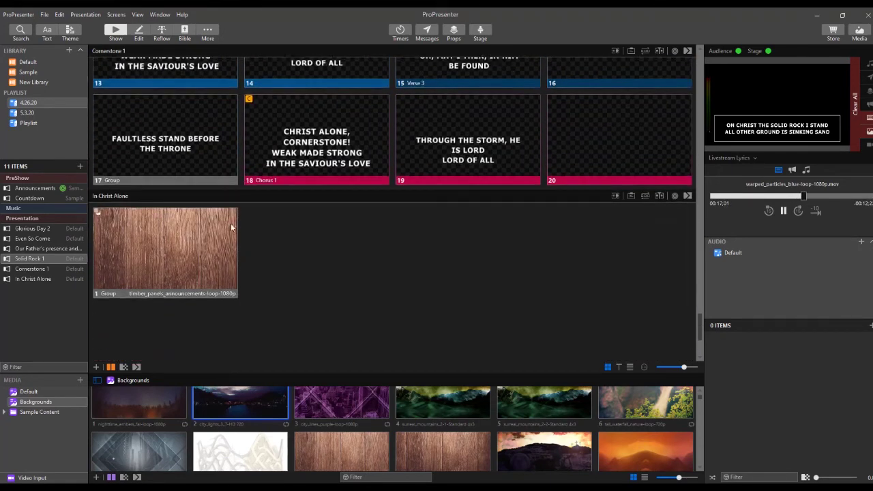
click(853, 109)
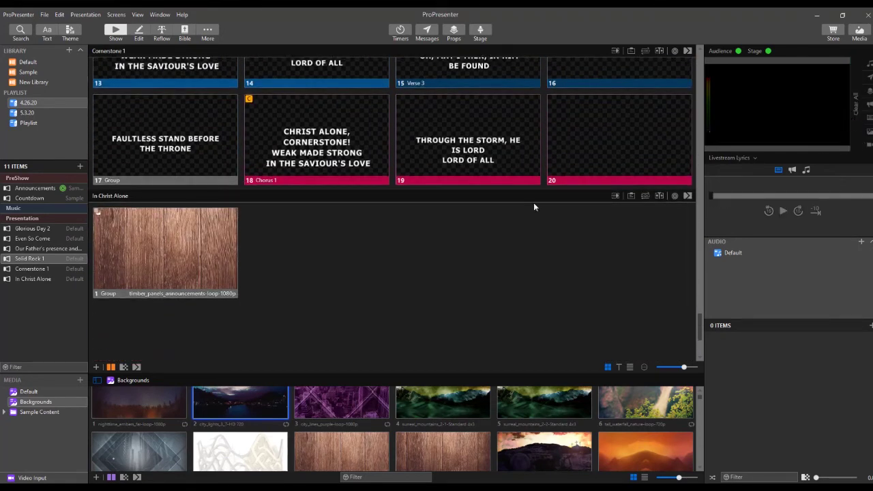
click(207, 231)
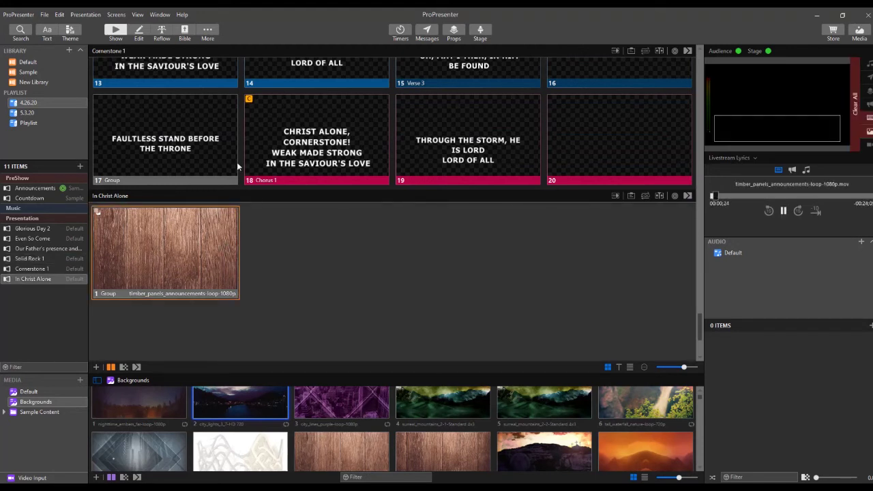
click(176, 235)
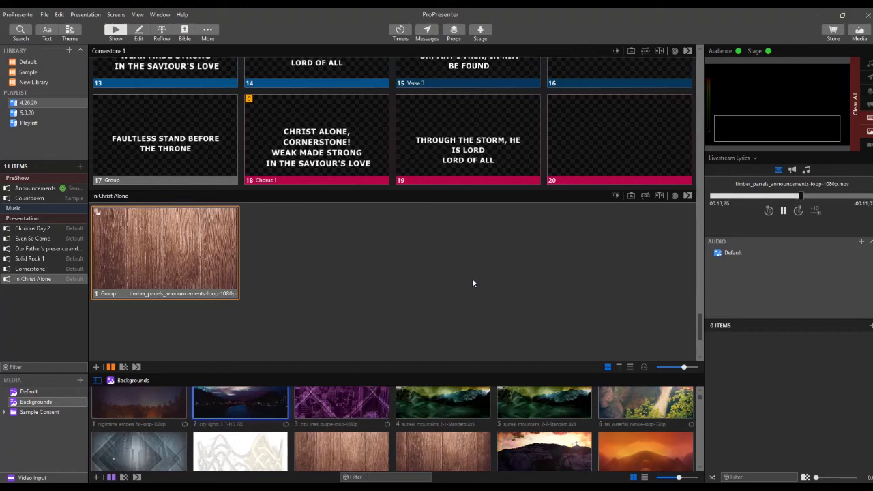
Go back to the PreShow Announcements and Countdown slides and make the Lyrics look live for the songs that follow
scroll(697, 171, up, 10)
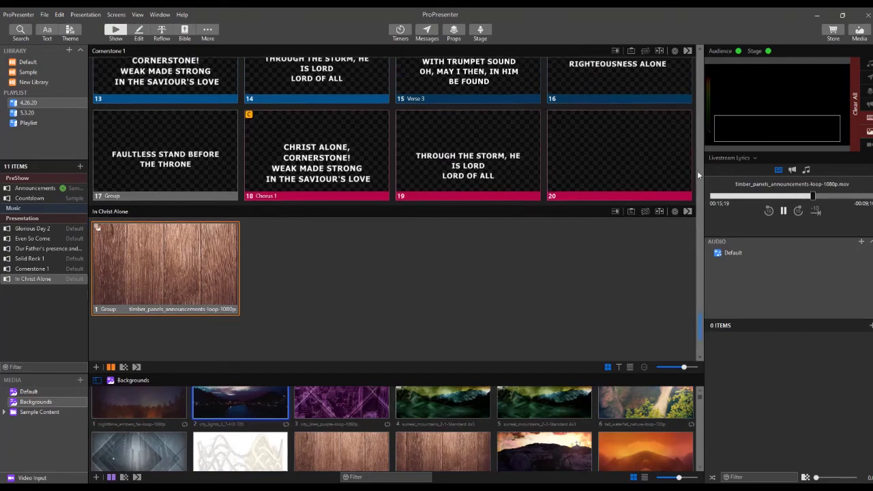
scroll(691, 82, up, 15)
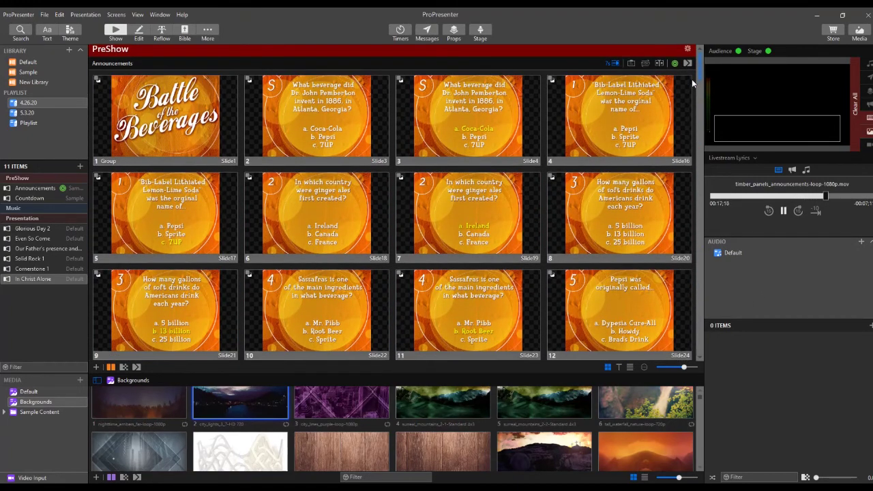
scroll(691, 82, down, 2)
scroll(691, 86, down, 8)
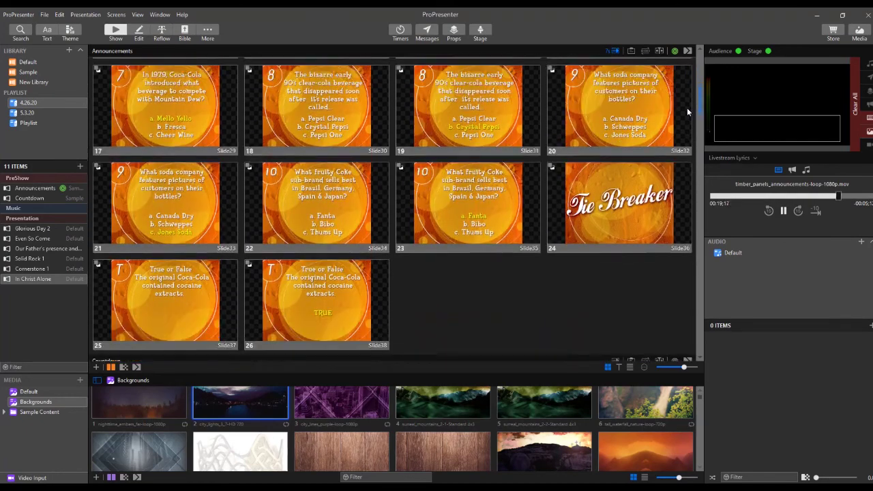
scroll(685, 116, down, 3)
click(116, 15)
mouse_move(127, 45)
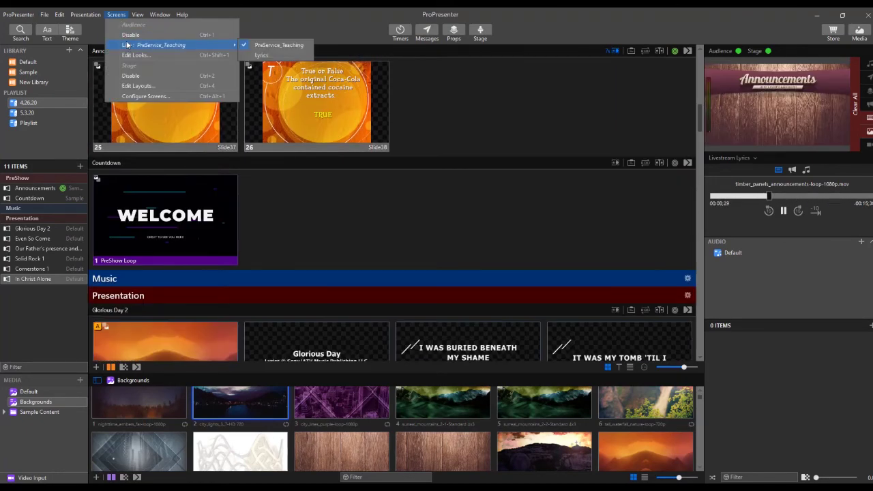
click(281, 56)
Go through the song slides to the "Our Father's presence" presentation and make the PreService_Teaching look live
scroll(259, 183, down, 10)
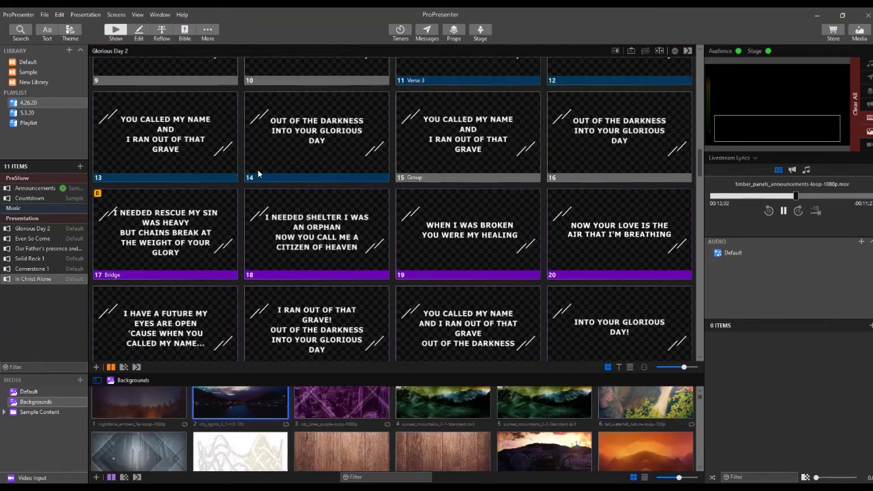
scroll(255, 172, down, 15)
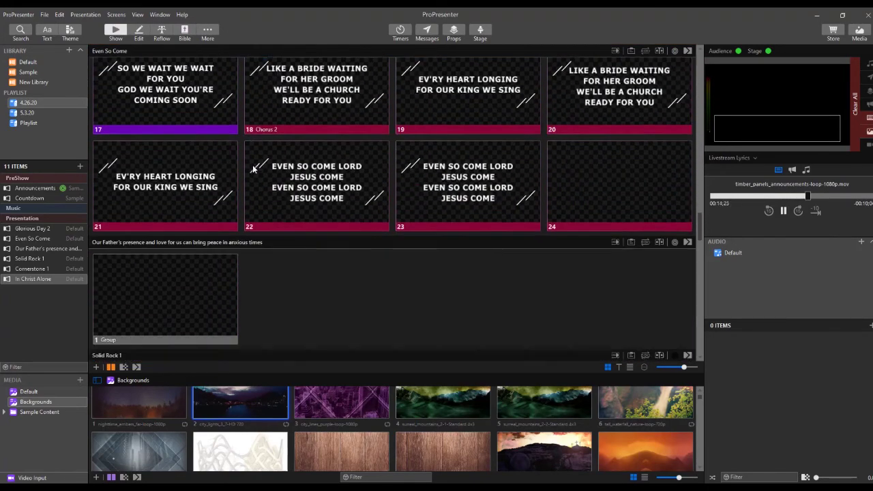
scroll(252, 168, down, 8)
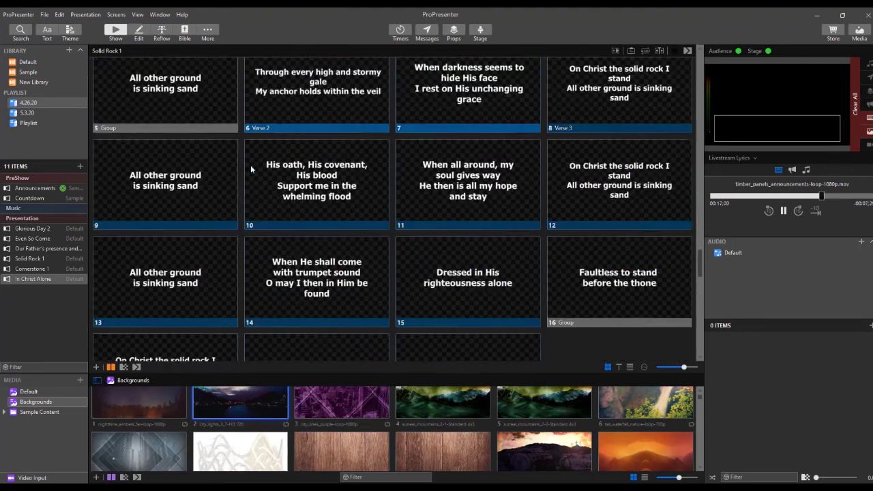
scroll(694, 232, up, 12)
click(116, 14)
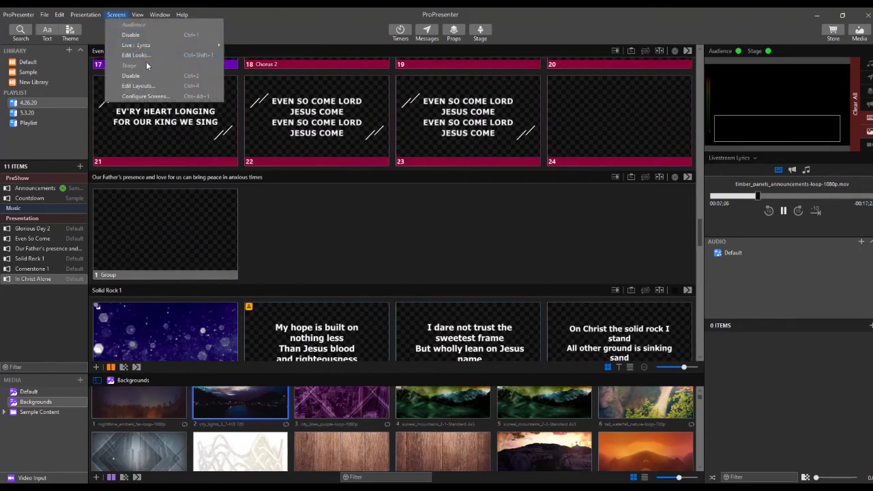
mouse_move(159, 46)
click(246, 46)
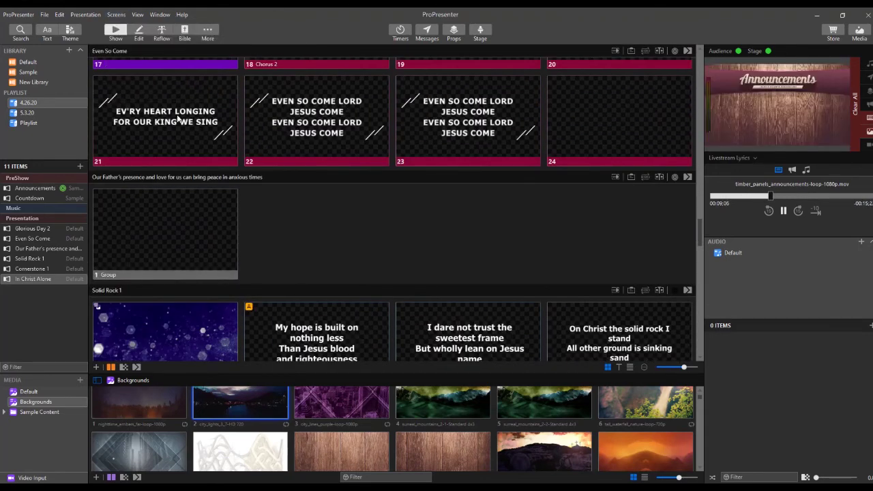
Clear all output layers and set the live audience look to Lyrics for Solid Rock 1
scroll(179, 118, down, 1)
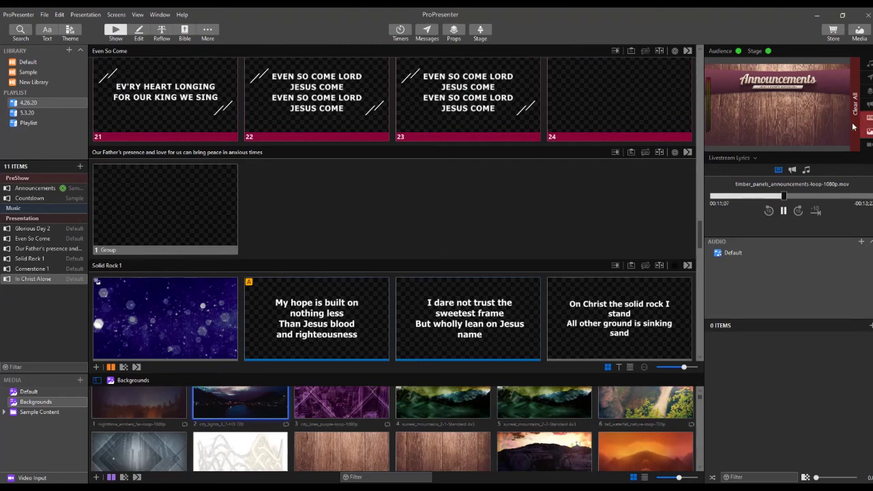
click(115, 16)
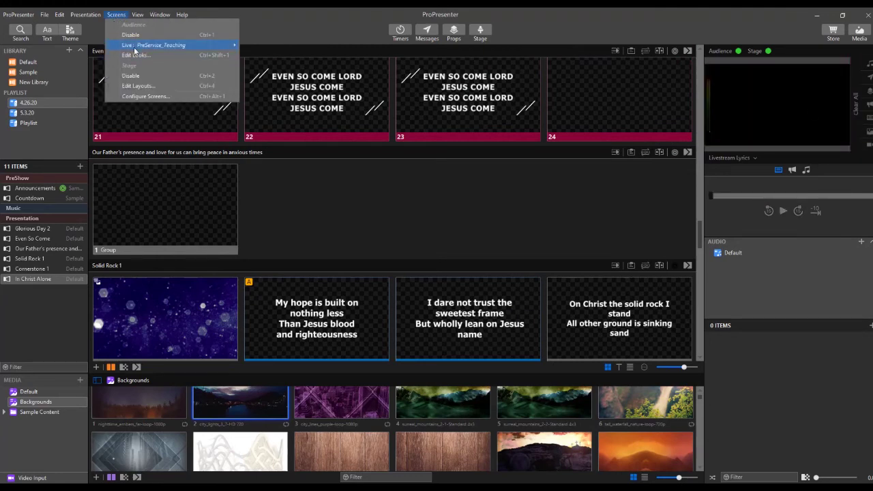
click(251, 59)
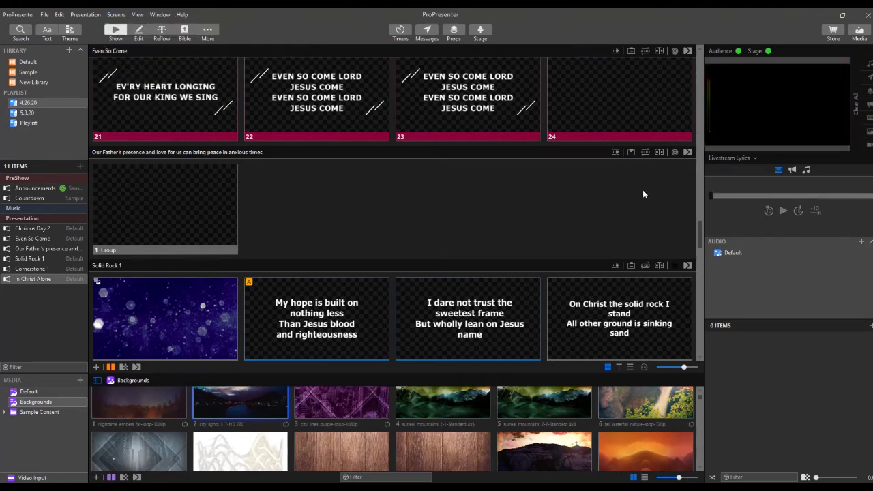